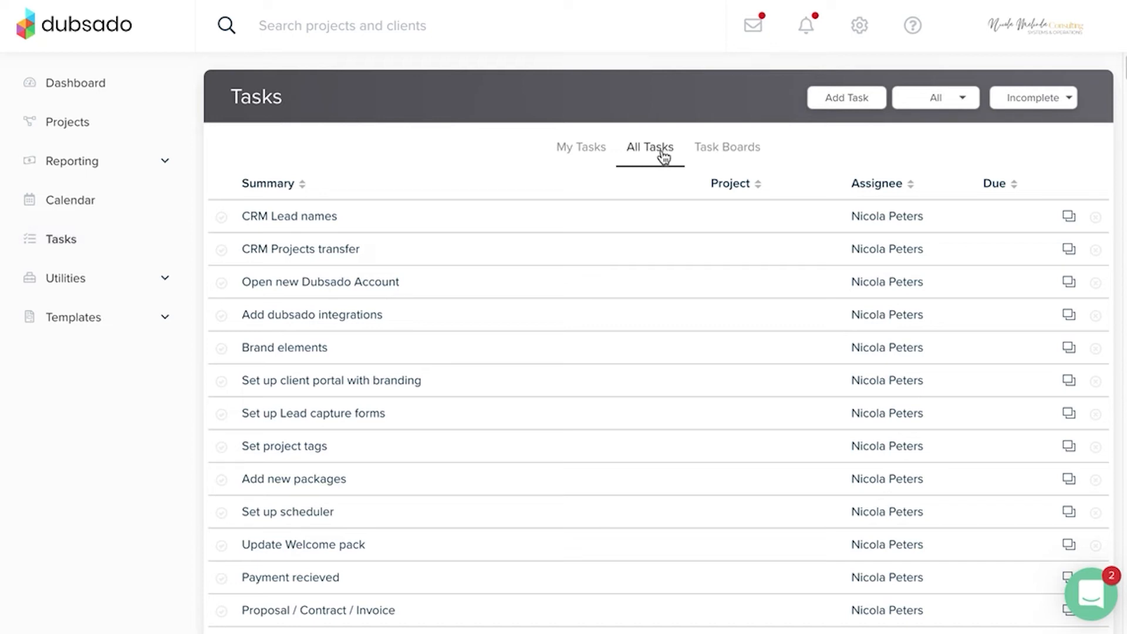
# Show the task boards on the Tasks page
pyautogui.click(732, 156)
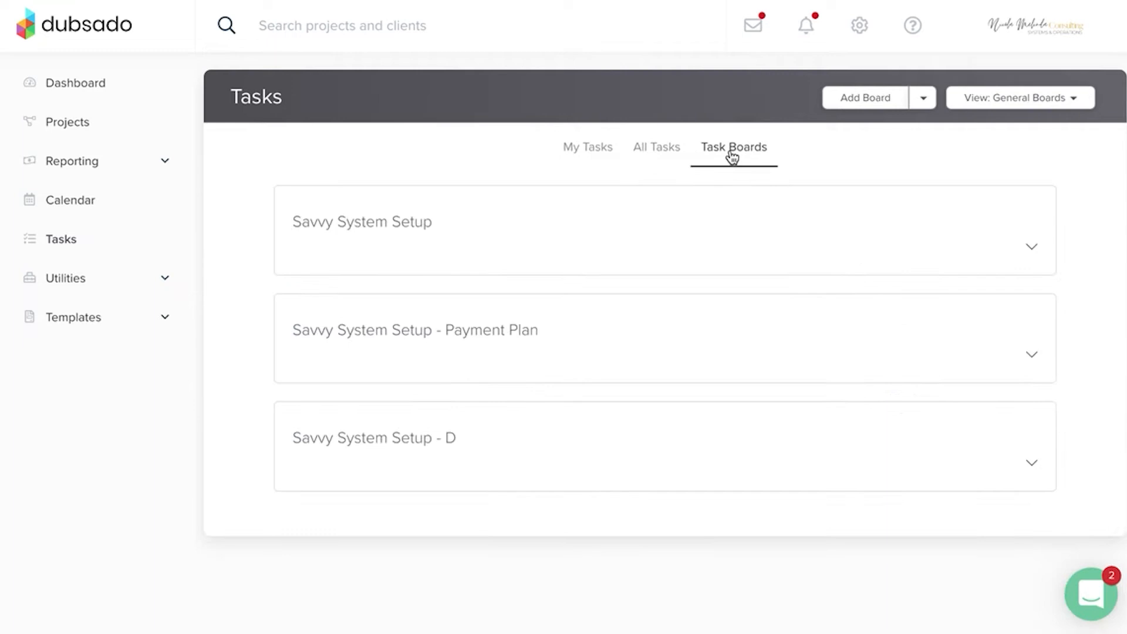
pyautogui.click(887, 101)
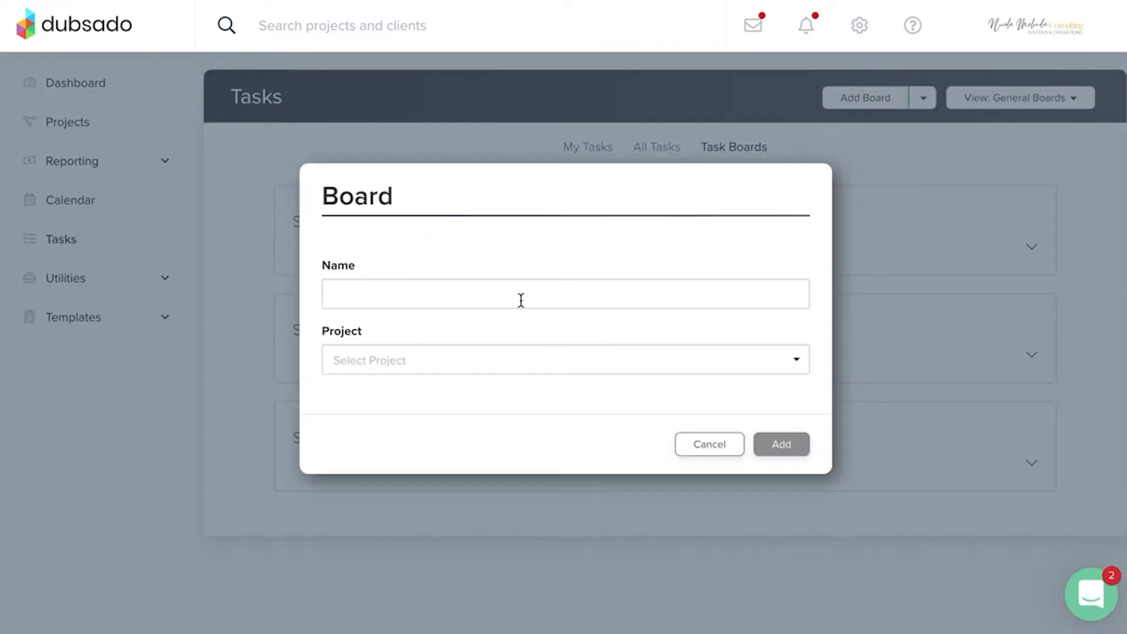
pyautogui.click(487, 301)
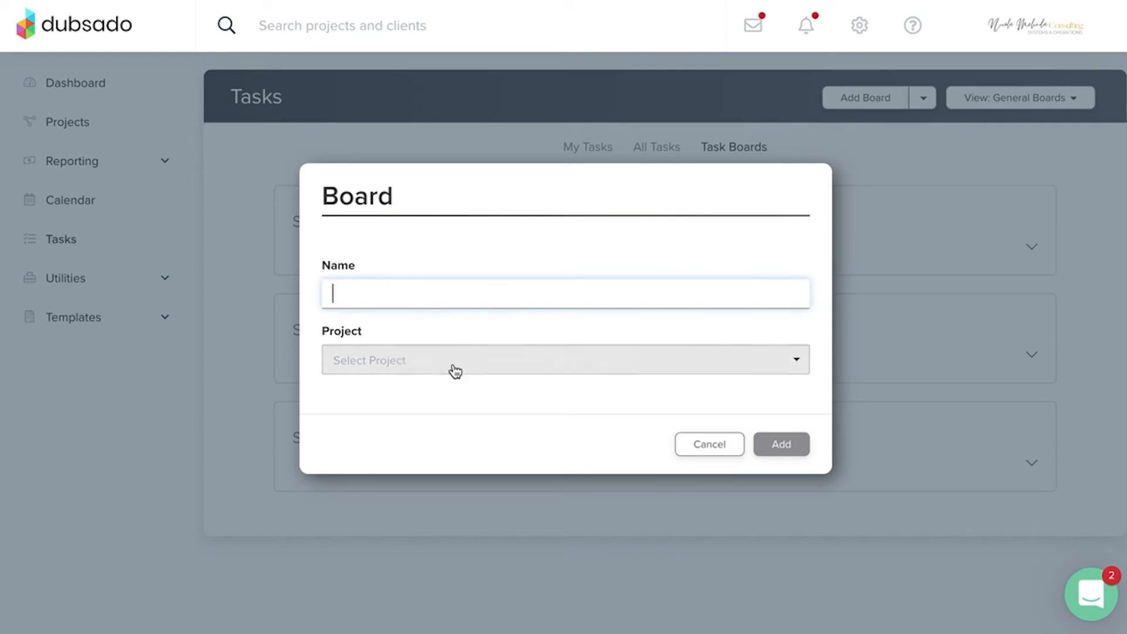
pyautogui.click(725, 447)
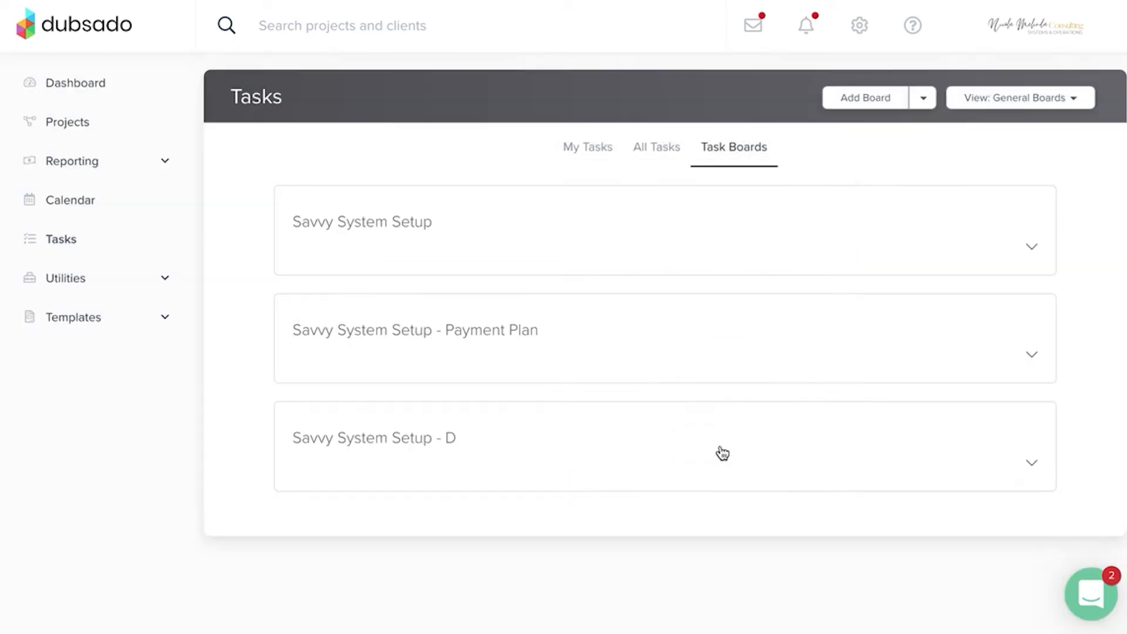
# Compare the Project Boards, General Boards and All Boards views of the task boards, finishing on General Boards
pyautogui.click(966, 106)
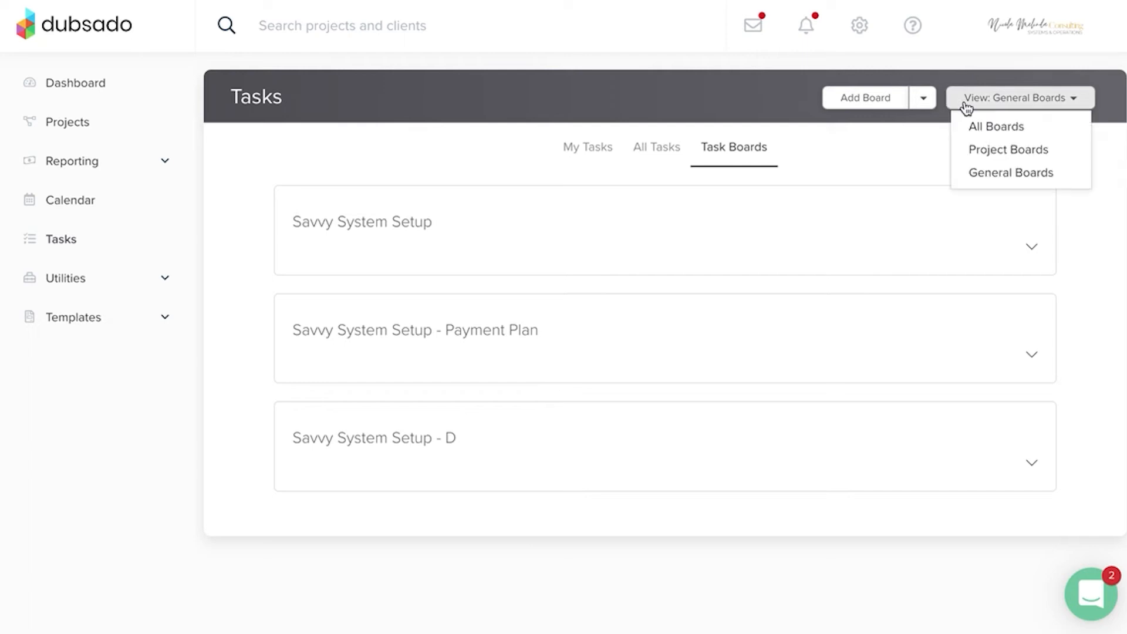
pyautogui.click(1007, 150)
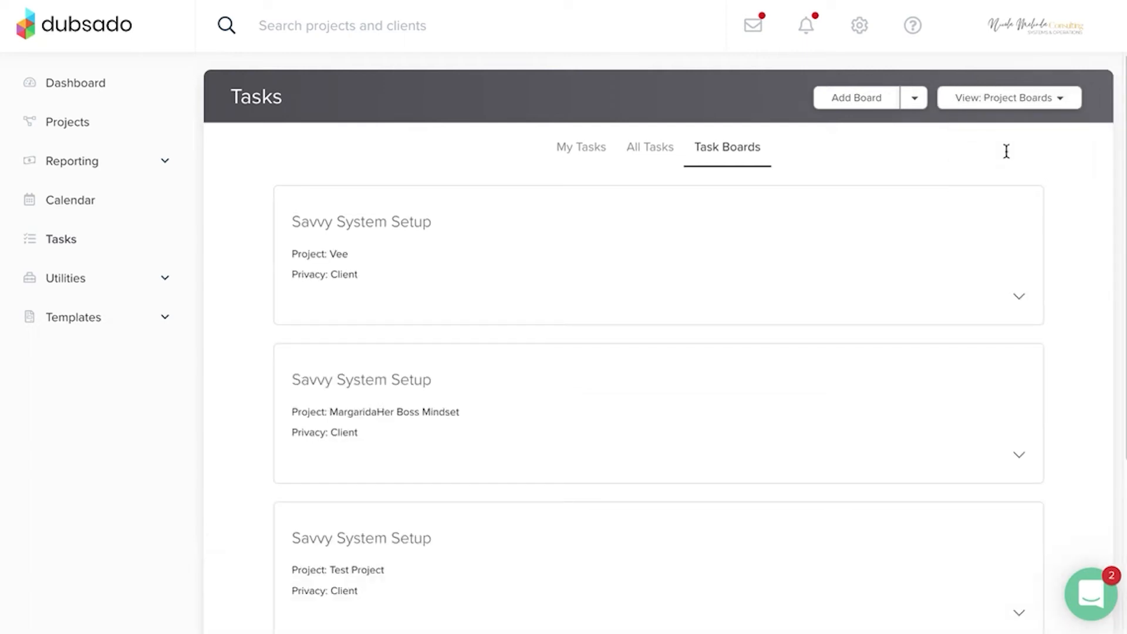
pyautogui.click(1000, 104)
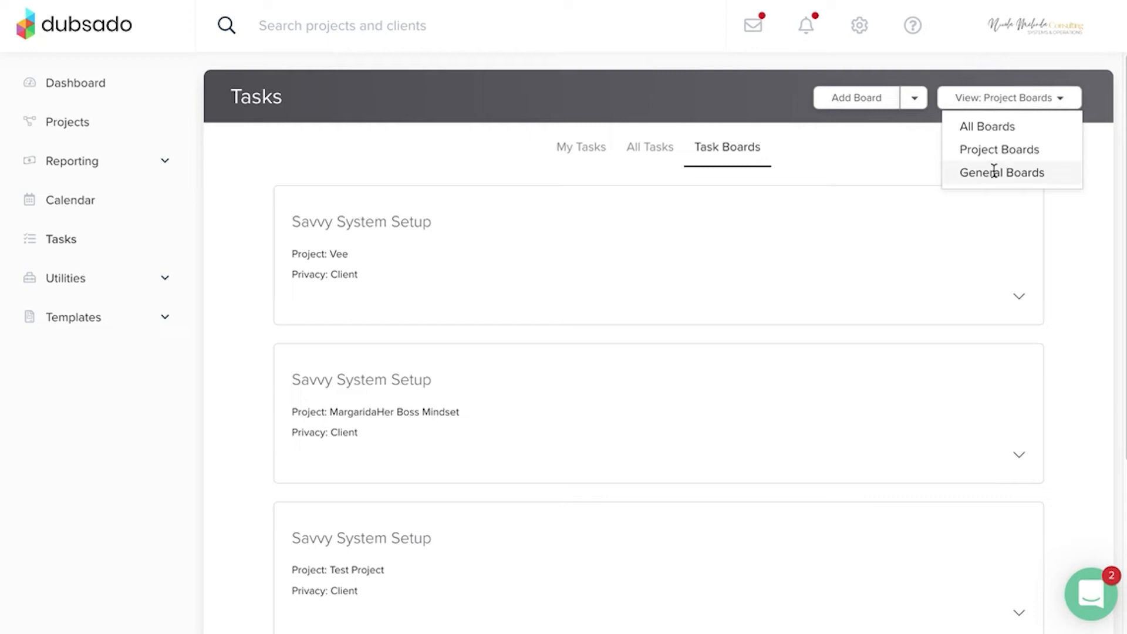
pyautogui.click(995, 172)
pyautogui.click(1005, 109)
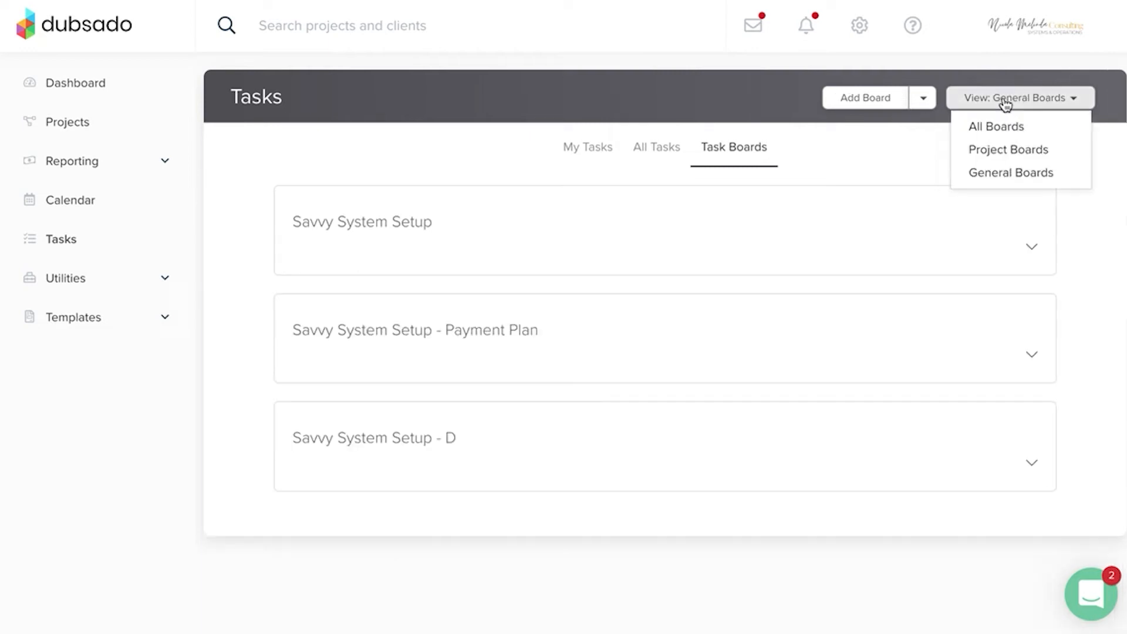
pyautogui.click(1001, 150)
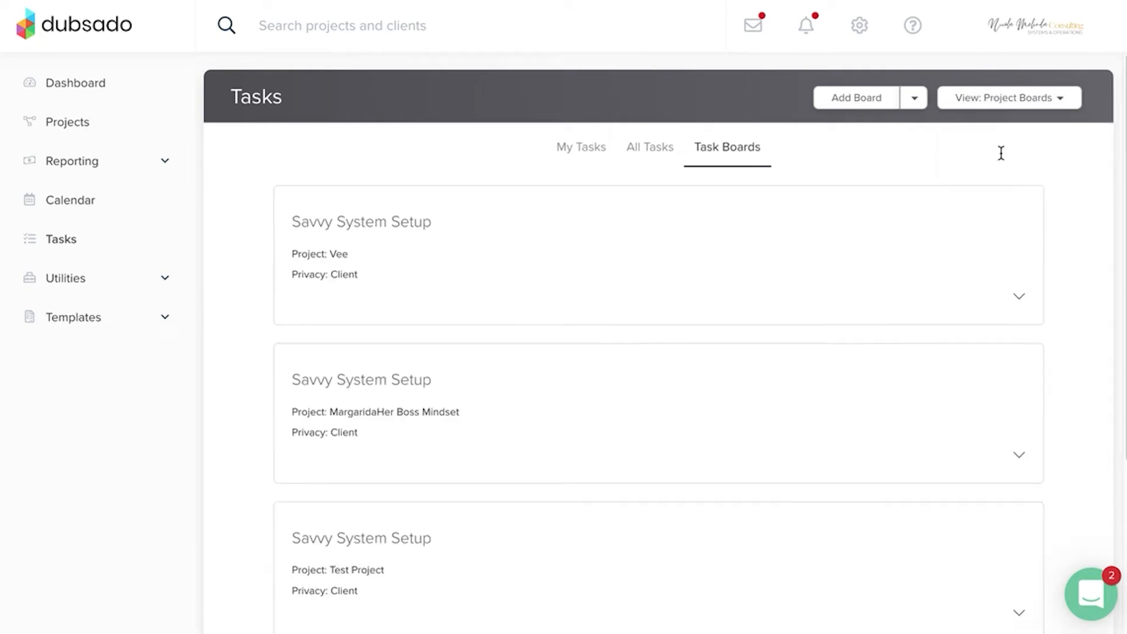
pyautogui.click(966, 101)
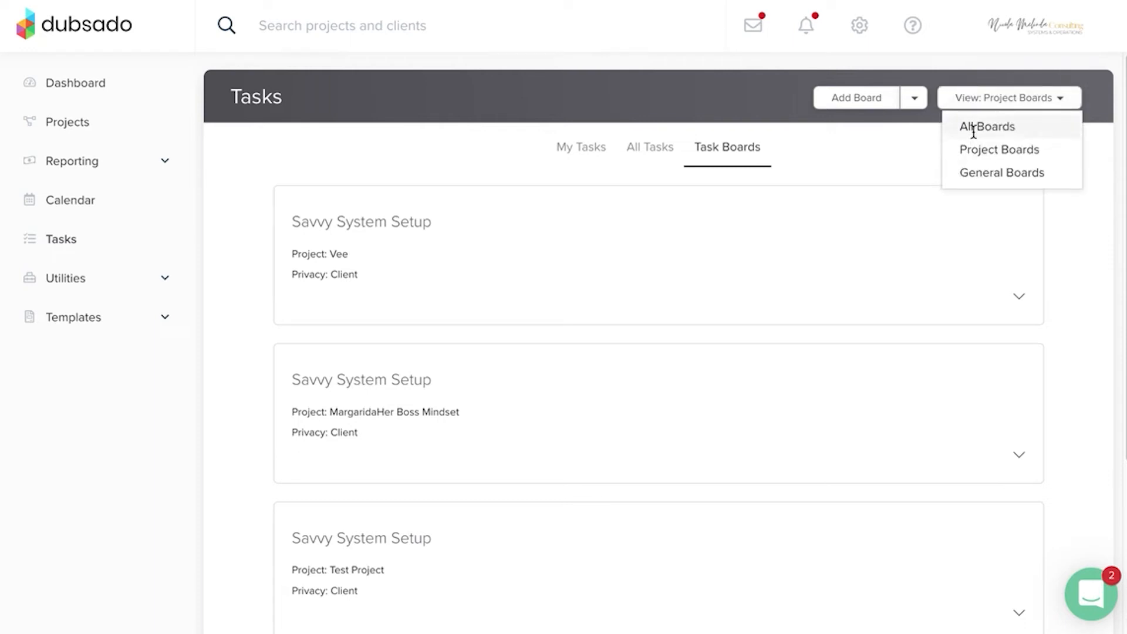
pyautogui.click(971, 128)
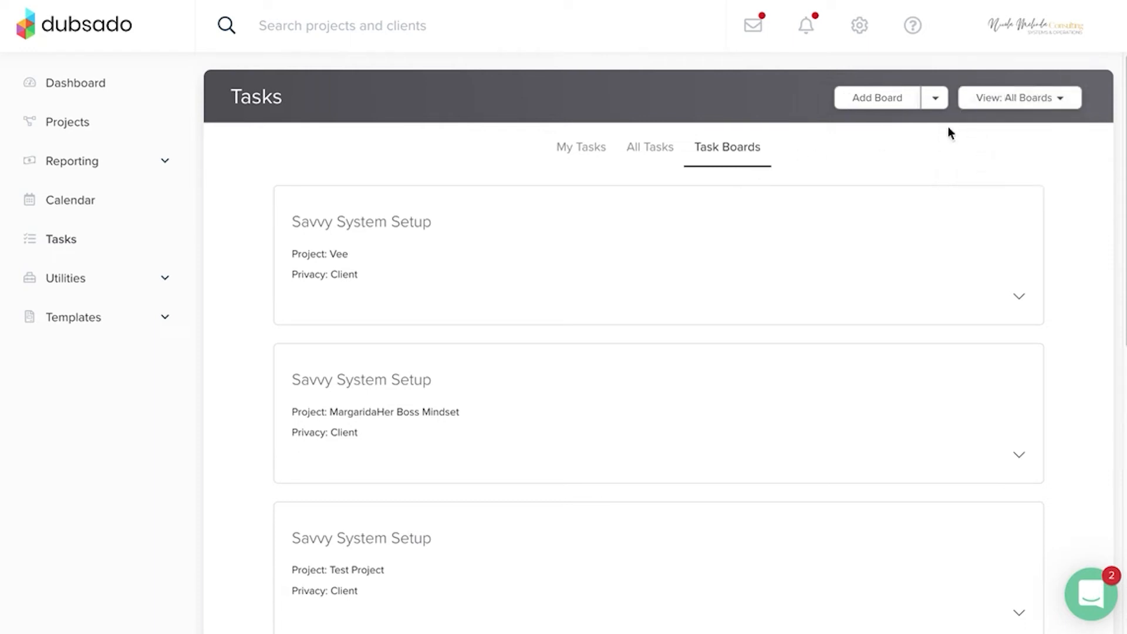
pyautogui.click(1014, 99)
pyautogui.click(1019, 172)
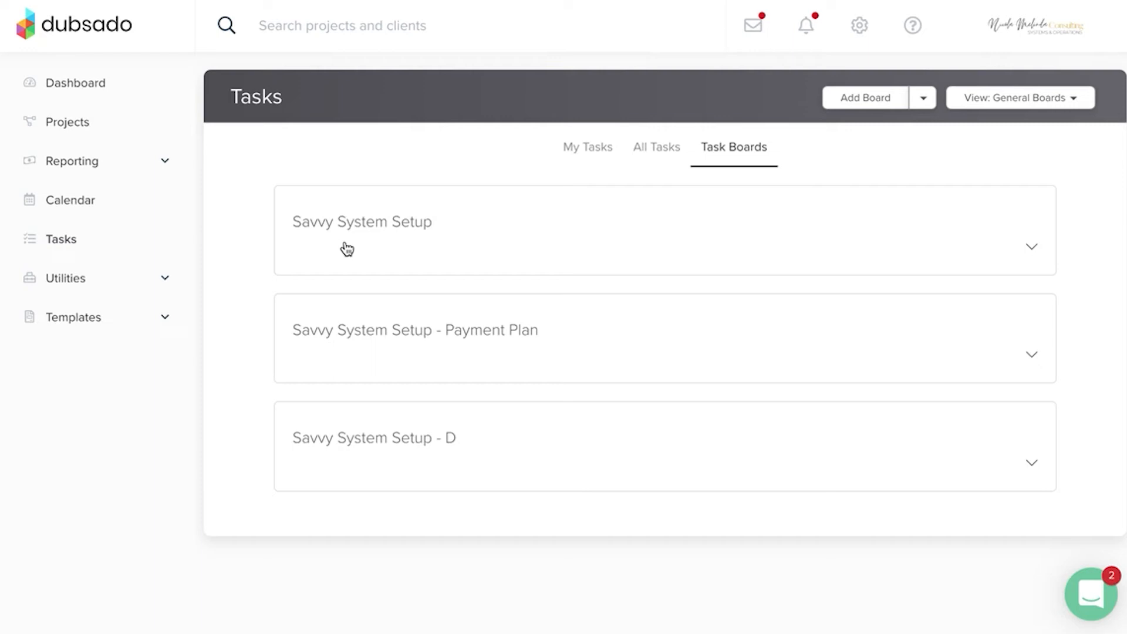
# Open the general Savvy System Setup board and review the tasks in its Onboarding column
pyautogui.click(485, 234)
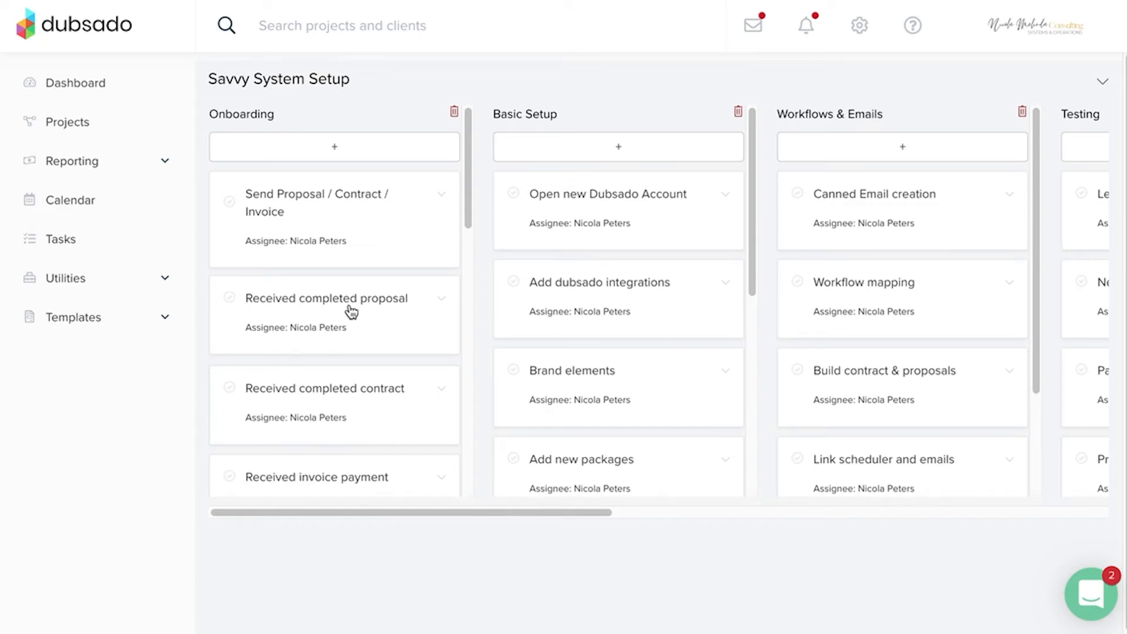
pyautogui.scroll(-3, 335, 387)
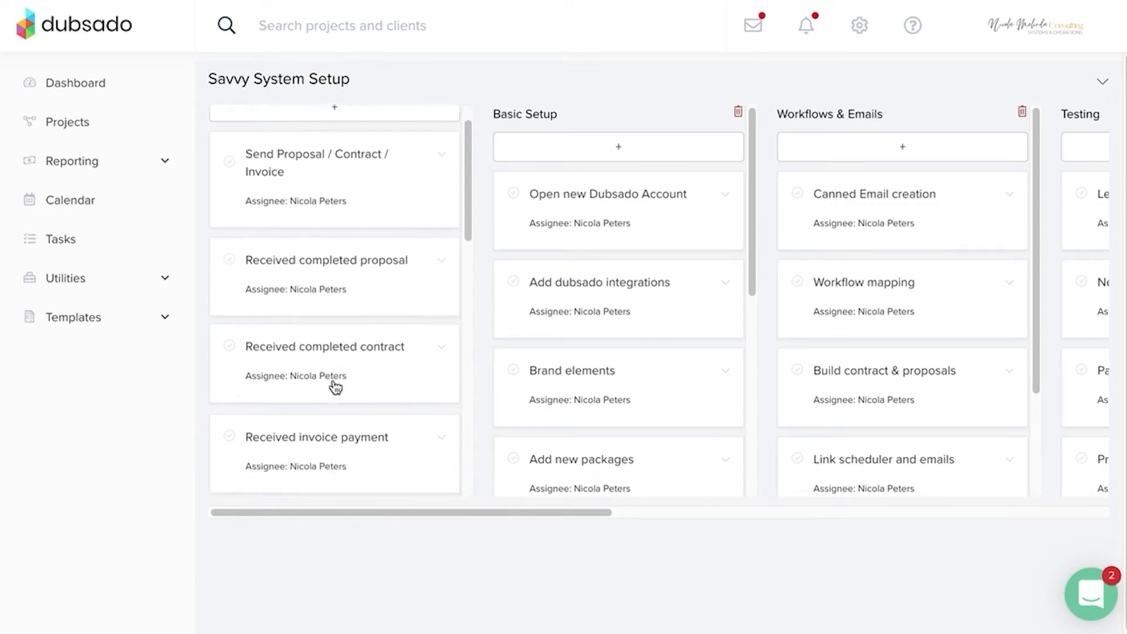
pyautogui.scroll(3, 334, 387)
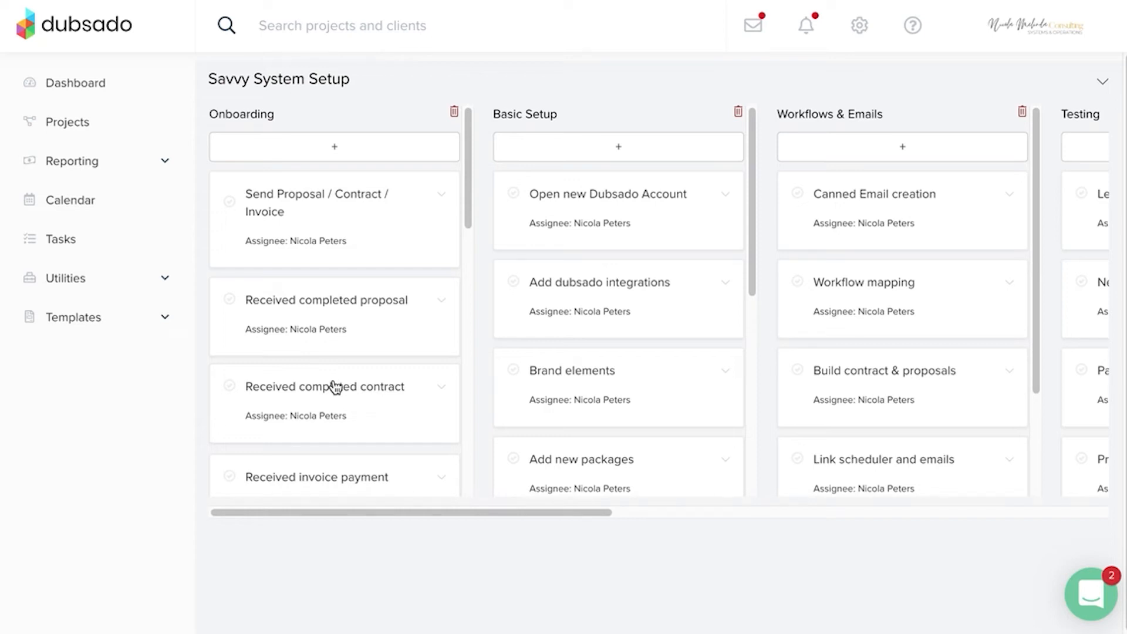
# Add a new column named Design at the end of the Savvy System Setup board
pyautogui.hscroll(7, 335, 387)
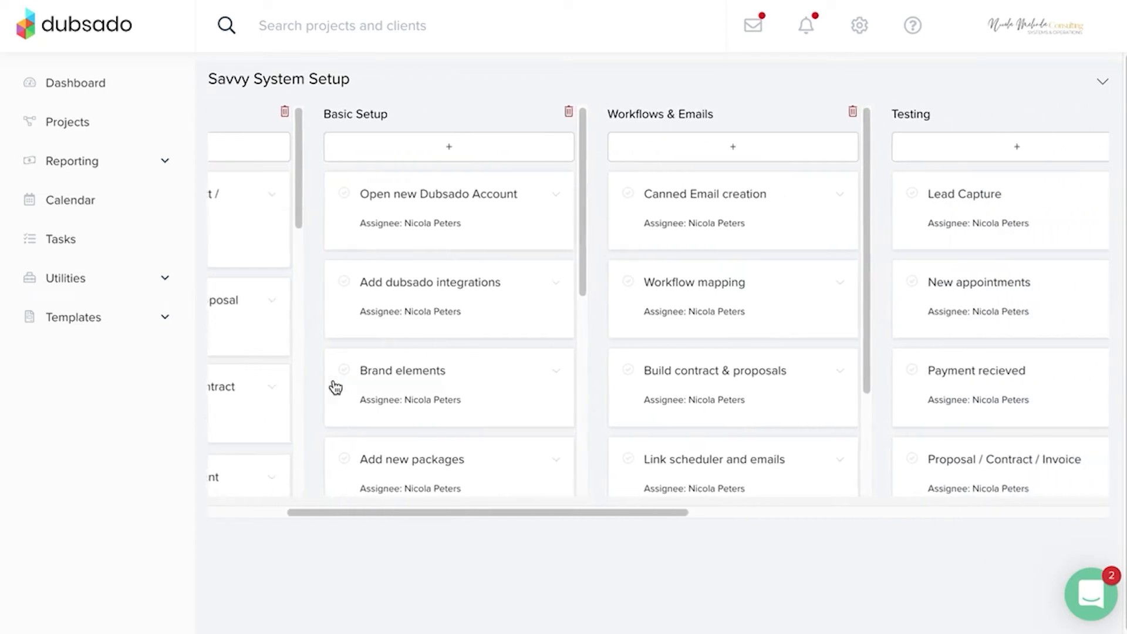
pyautogui.hscroll(10, 335, 388)
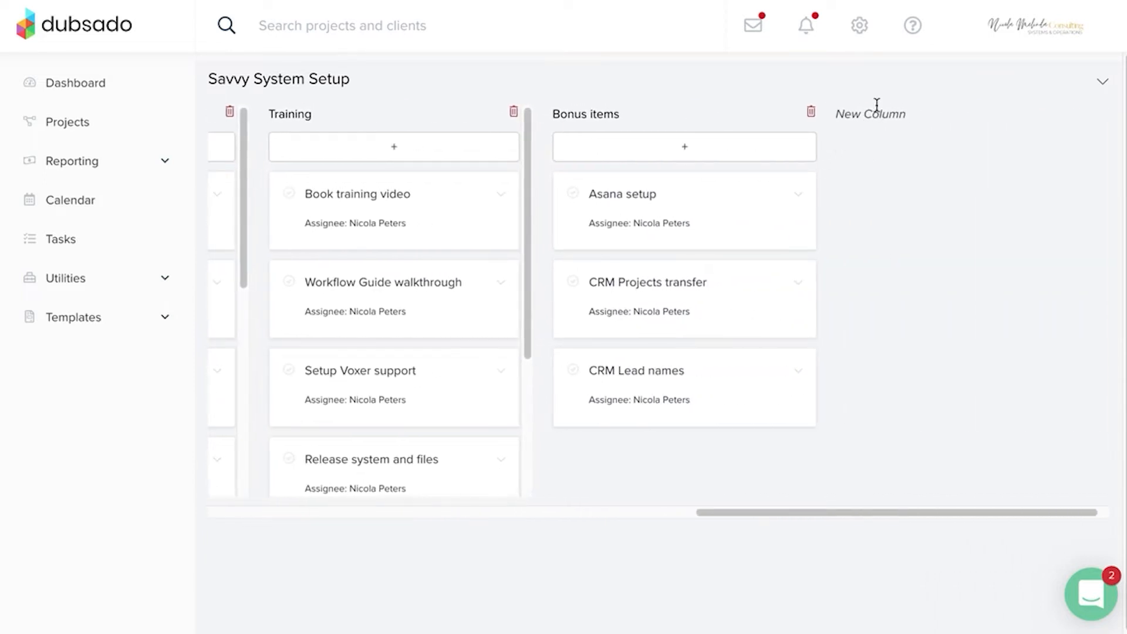
pyautogui.click(876, 115)
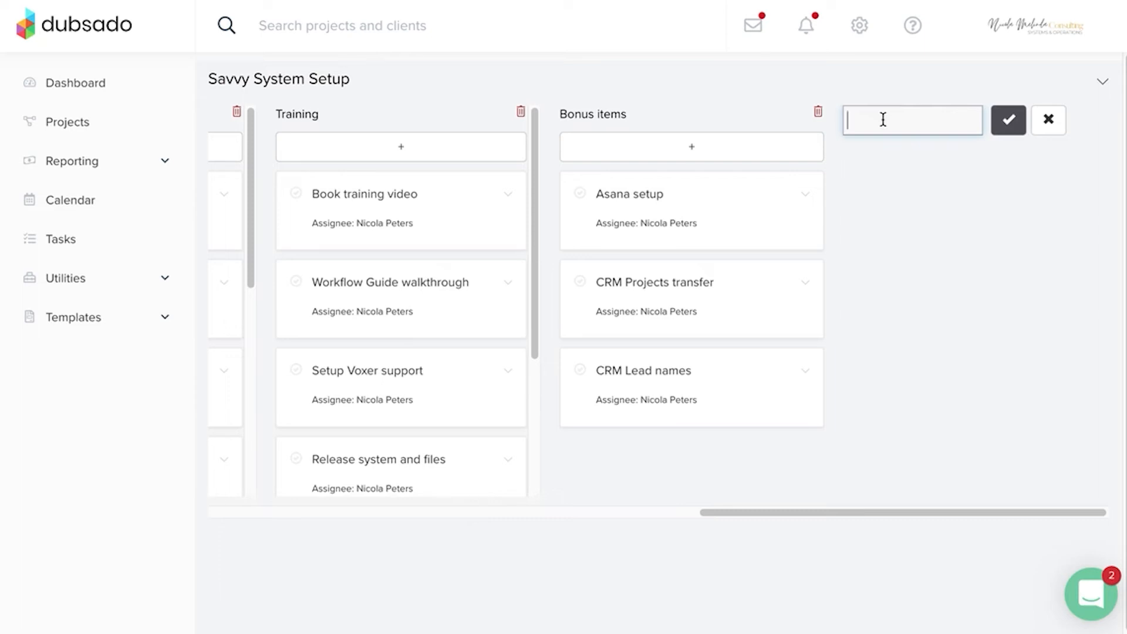
pyautogui.write('Design')
pyautogui.click(1005, 115)
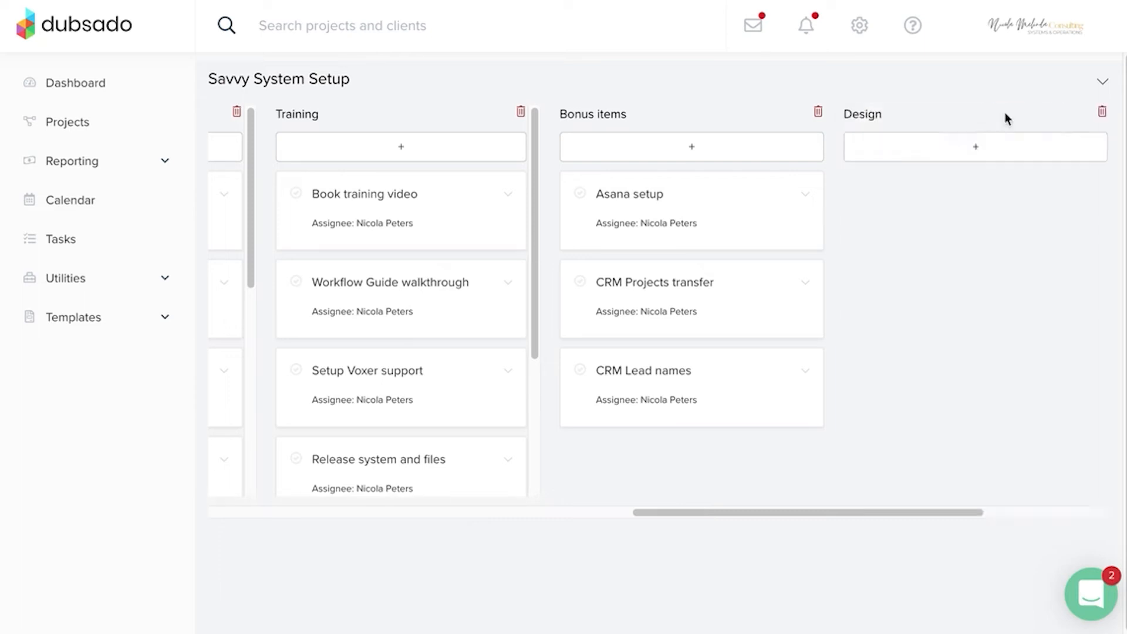
# Add a task named "Proposal form design" to the Design column
pyautogui.click(974, 157)
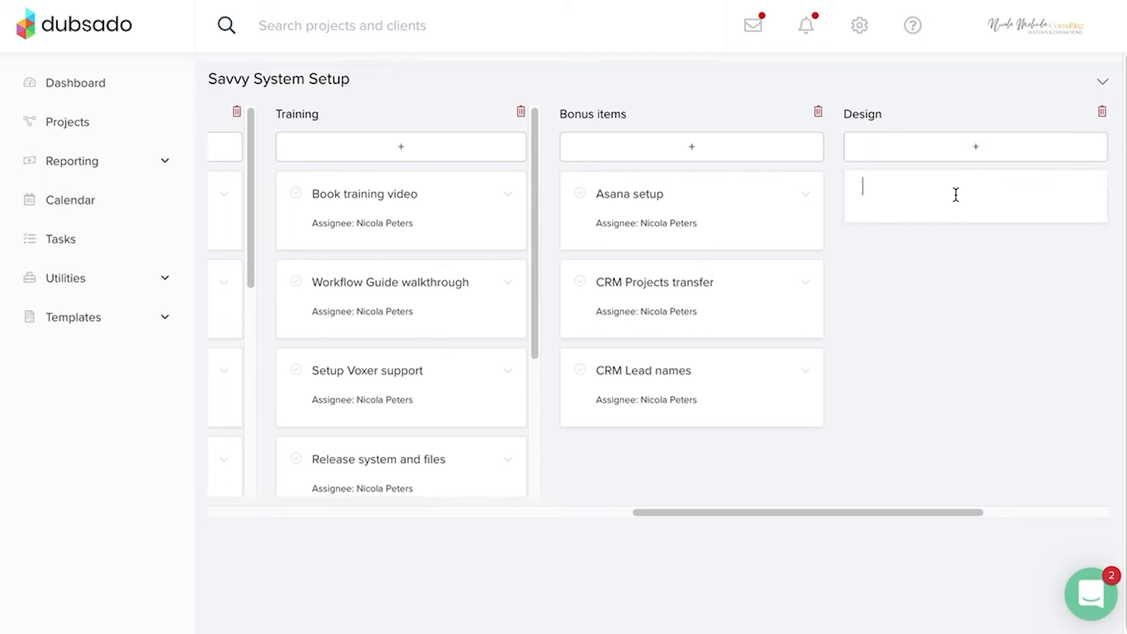
pyautogui.write('Proposal form design')
pyautogui.press('Return')
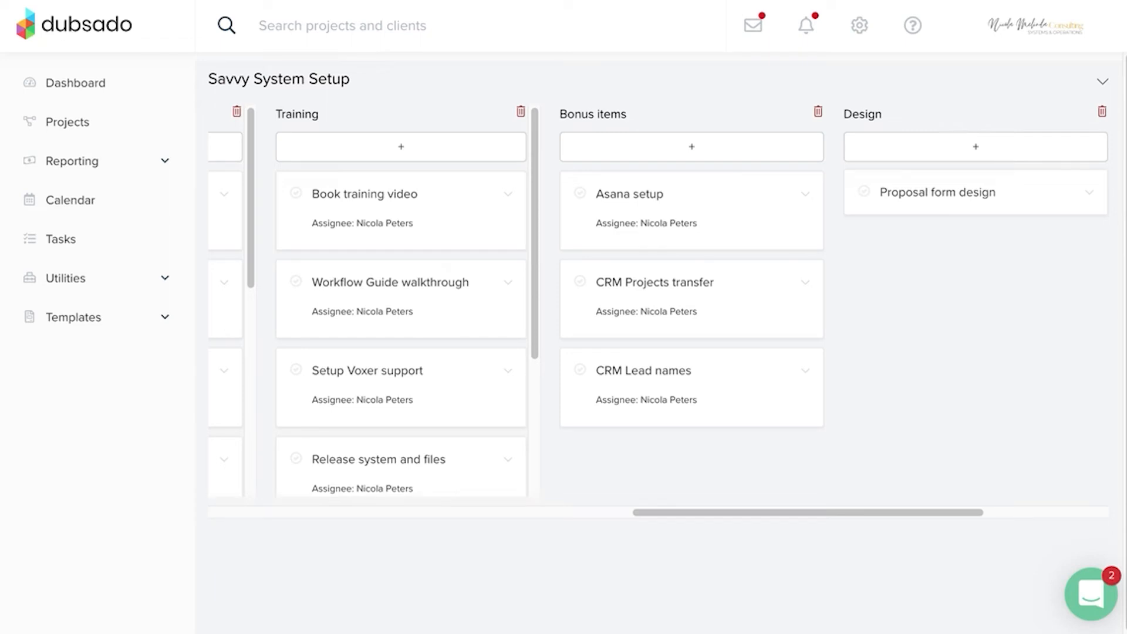
# Open the "Proposal form design" task for editing and look over its fields
pyautogui.click(947, 200)
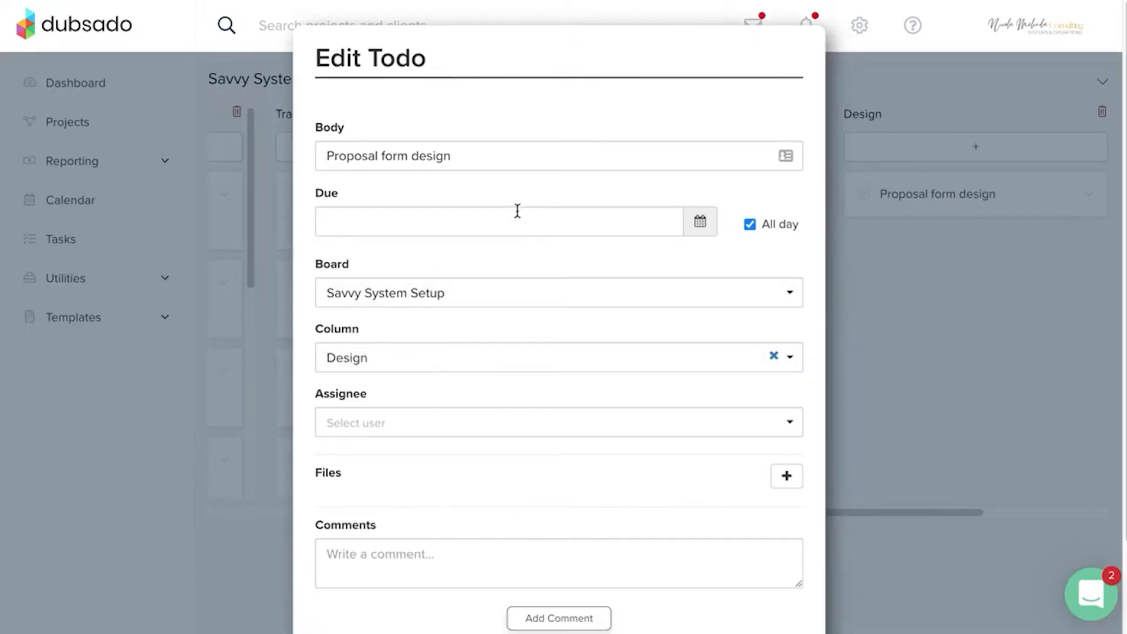
pyautogui.scroll(-3, 518, 217)
pyautogui.scroll(3, 517, 211)
pyautogui.scroll(-1, 417, 158)
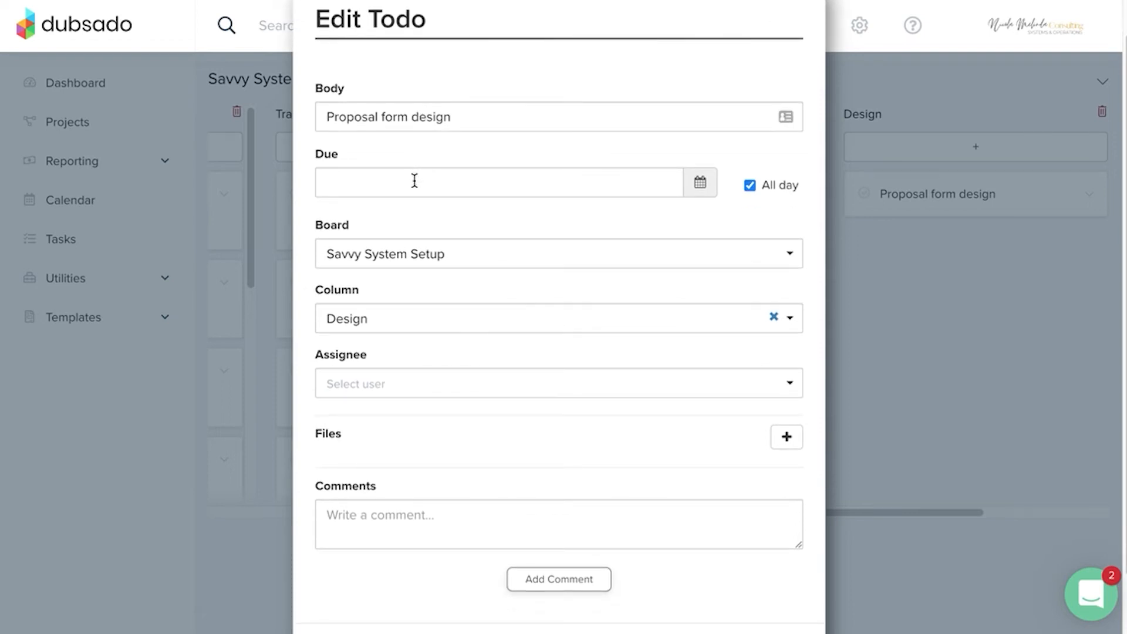
# Set the task's due date to 25/03/2022 and try a specific due time before returning it to all day
pyautogui.click(414, 181)
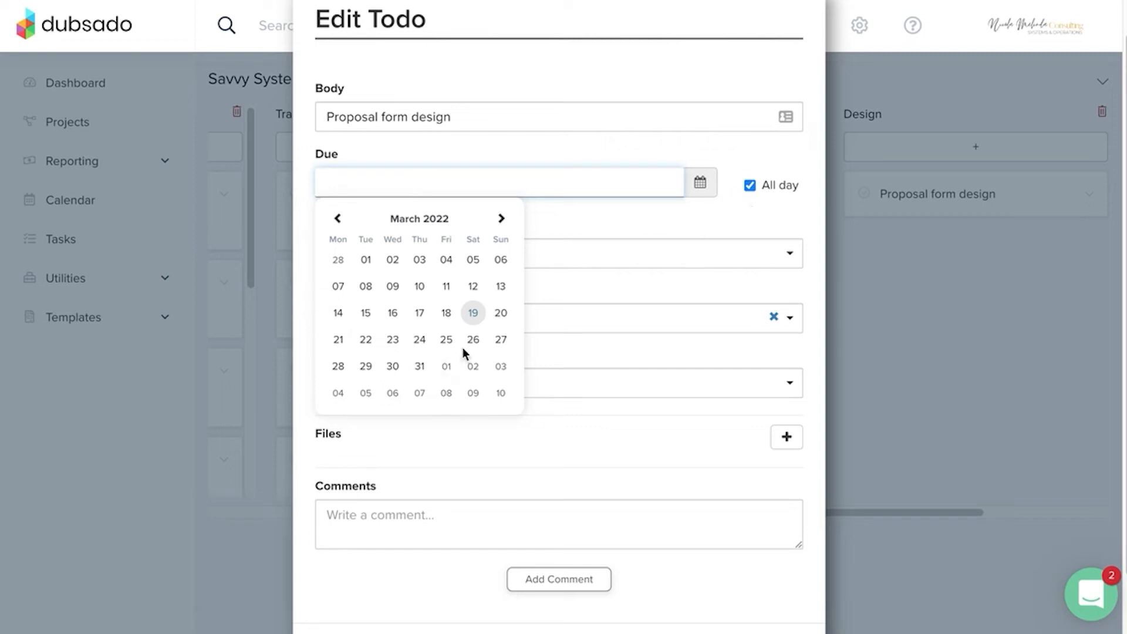
pyautogui.click(446, 340)
pyautogui.click(750, 186)
pyautogui.click(662, 179)
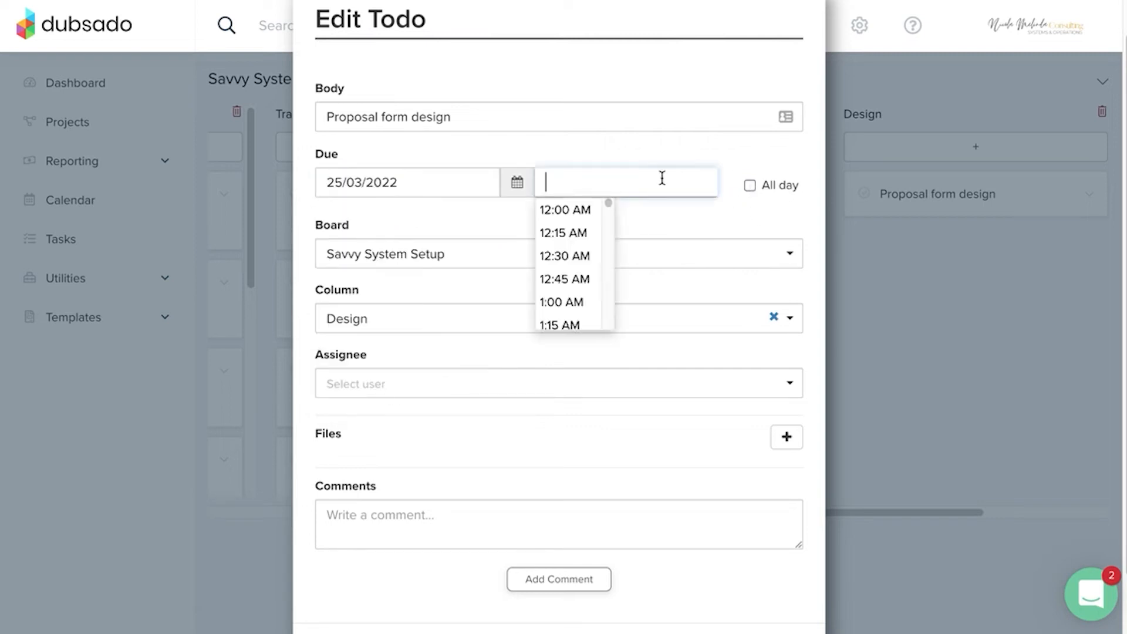
pyautogui.click(753, 187)
pyautogui.click(751, 186)
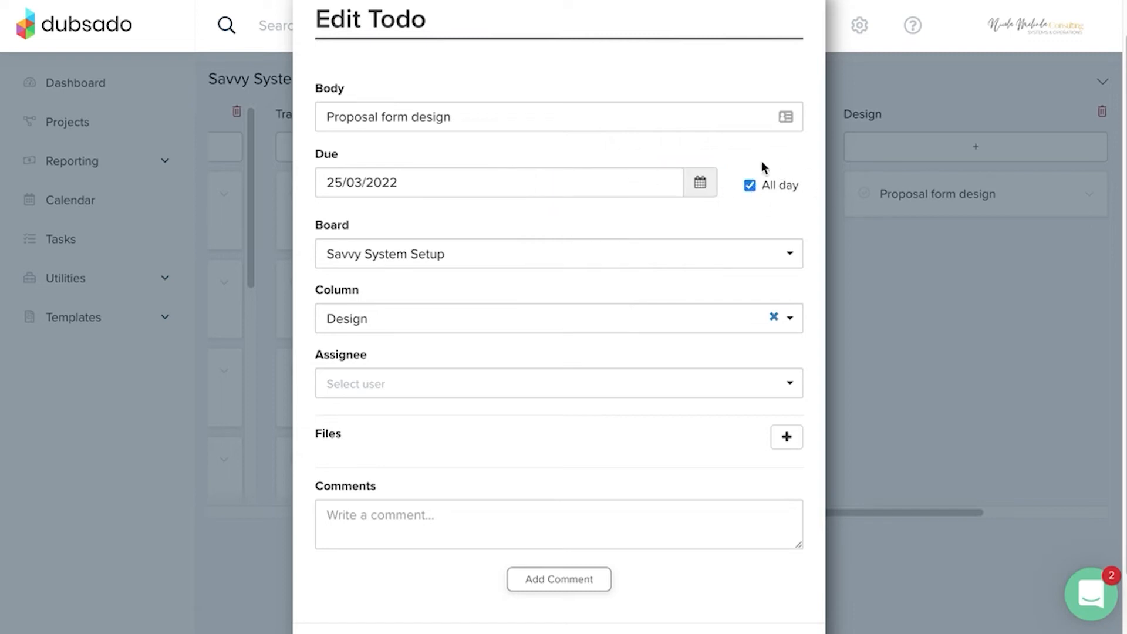
# Set the task's due date to 21/05/2022
pyautogui.click(640, 182)
pyautogui.click(501, 219)
pyautogui.click(501, 218)
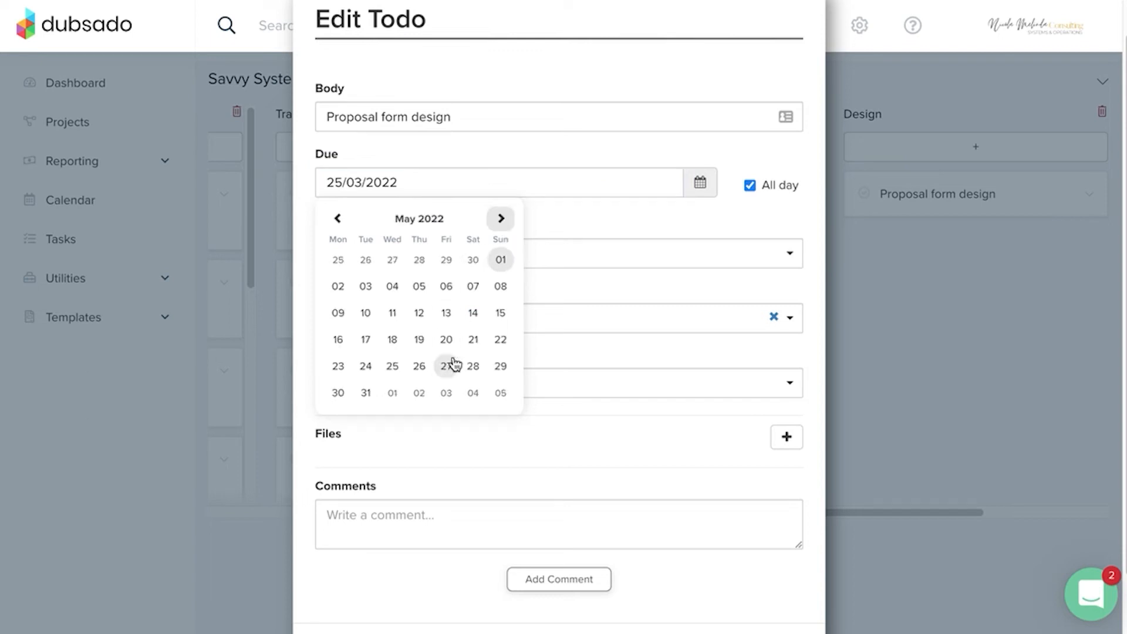
pyautogui.click(473, 339)
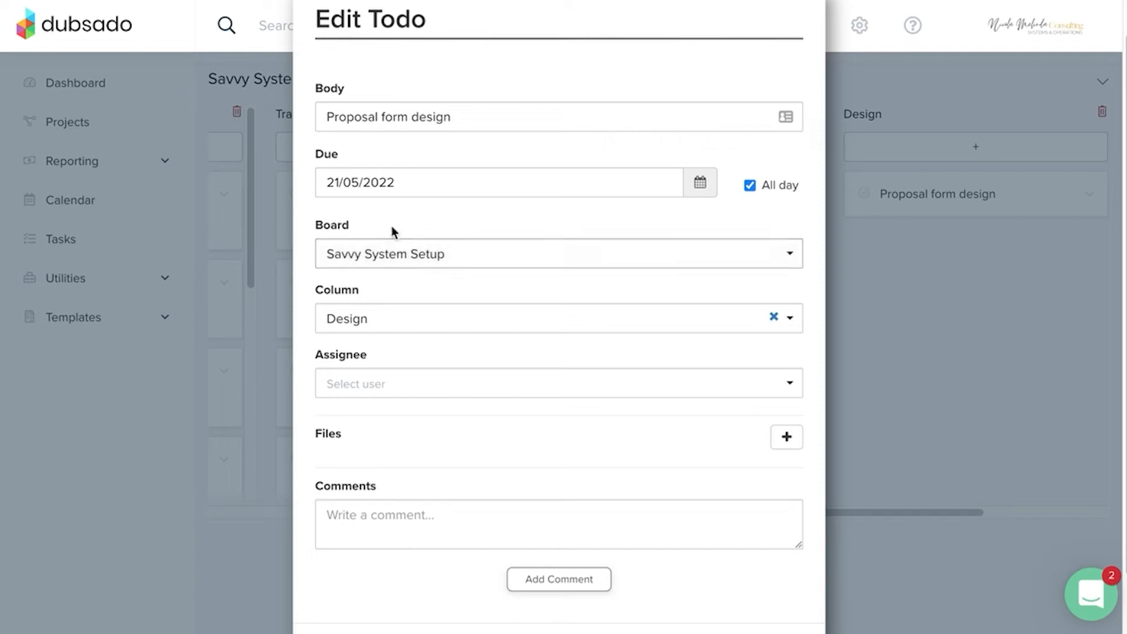
# Select the general Savvy System Setup board for the task and assign the task to the listed user
pyautogui.click(404, 253)
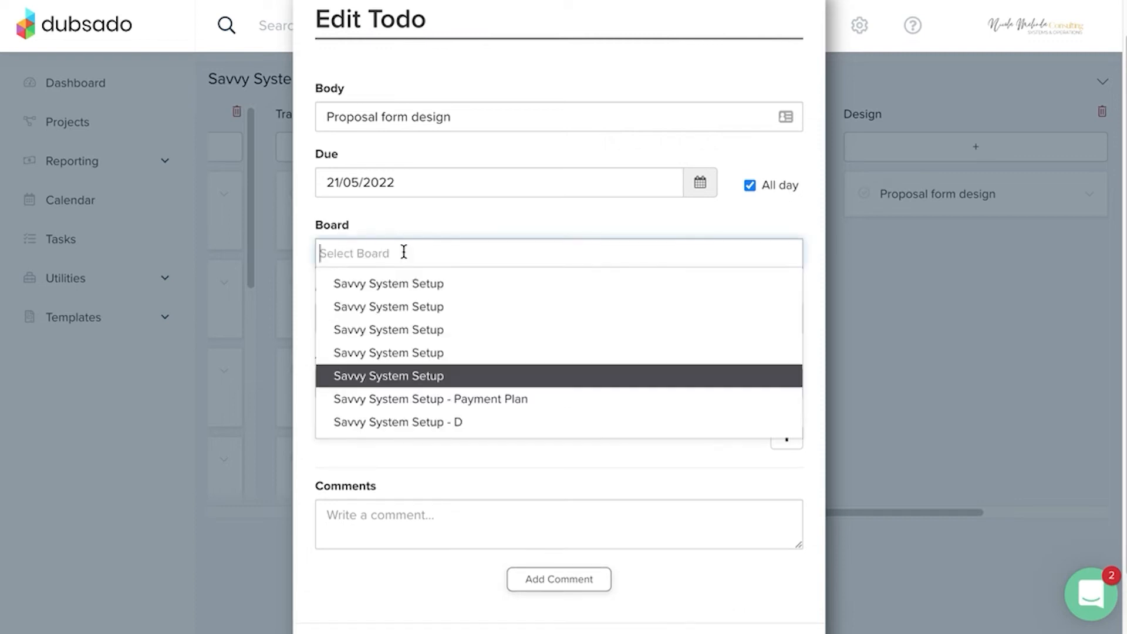
pyautogui.click(416, 378)
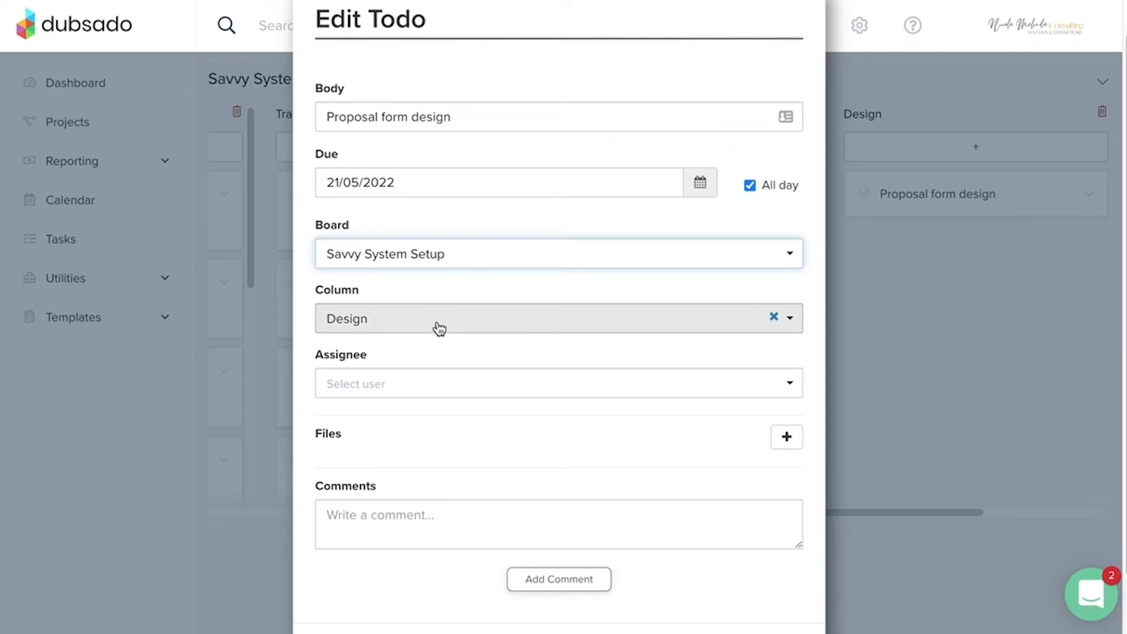
pyautogui.click(432, 383)
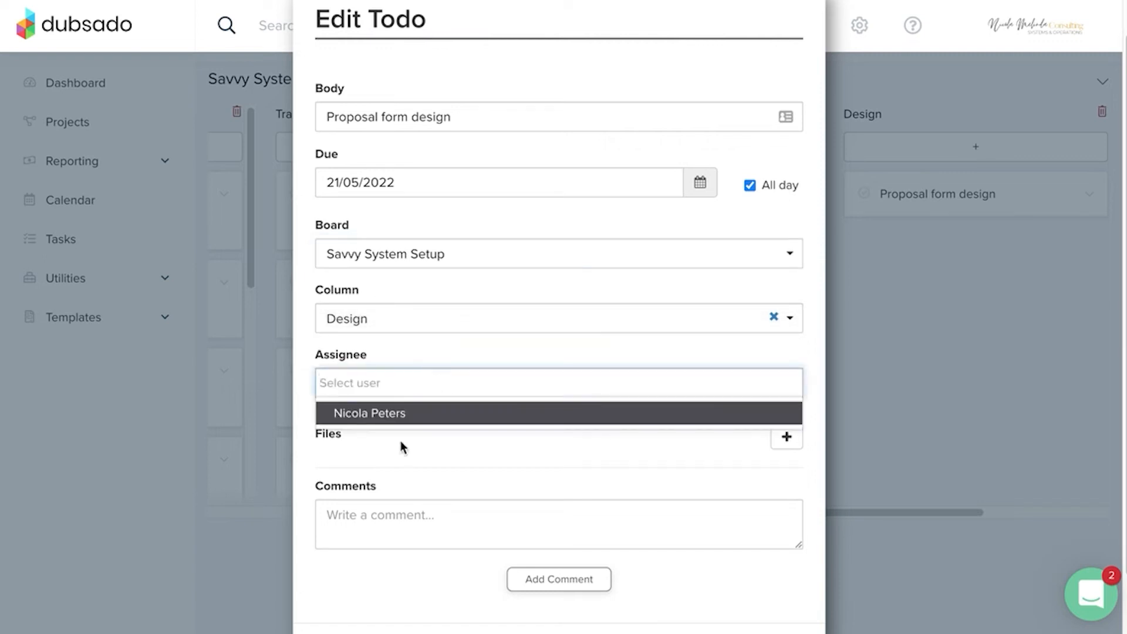
pyautogui.click(398, 416)
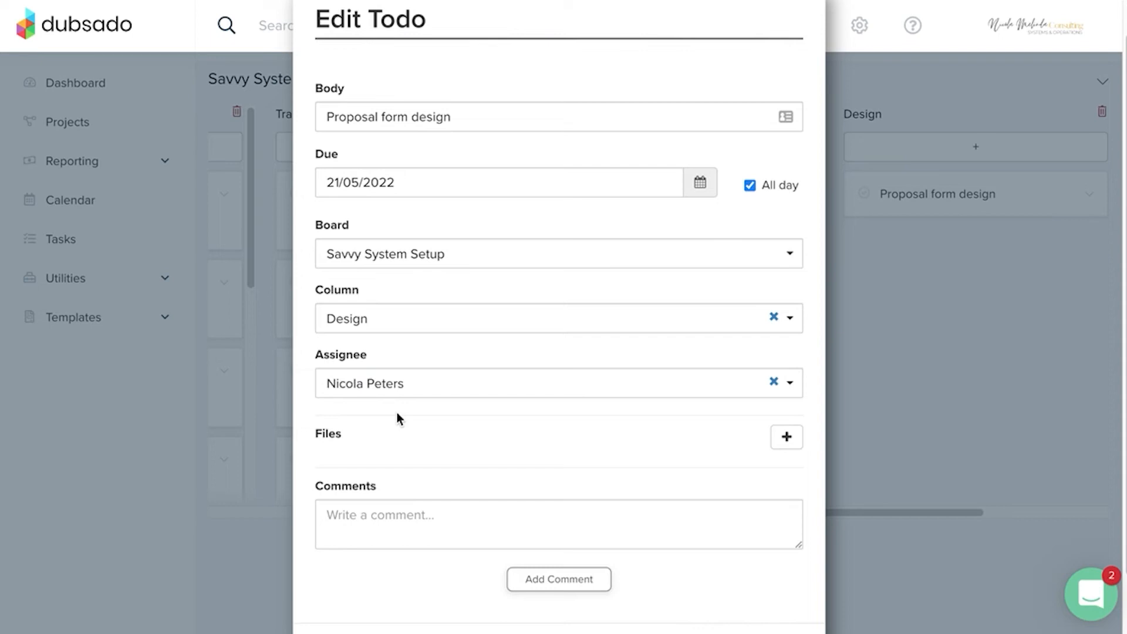
pyautogui.scroll(-2, 397, 418)
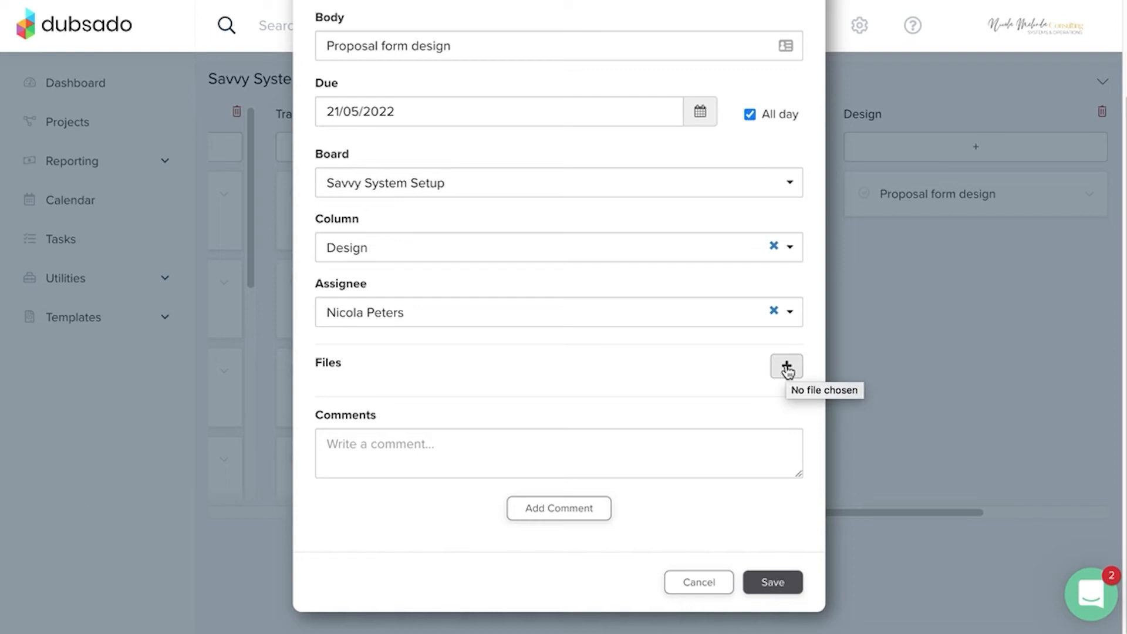
pyautogui.click(788, 369)
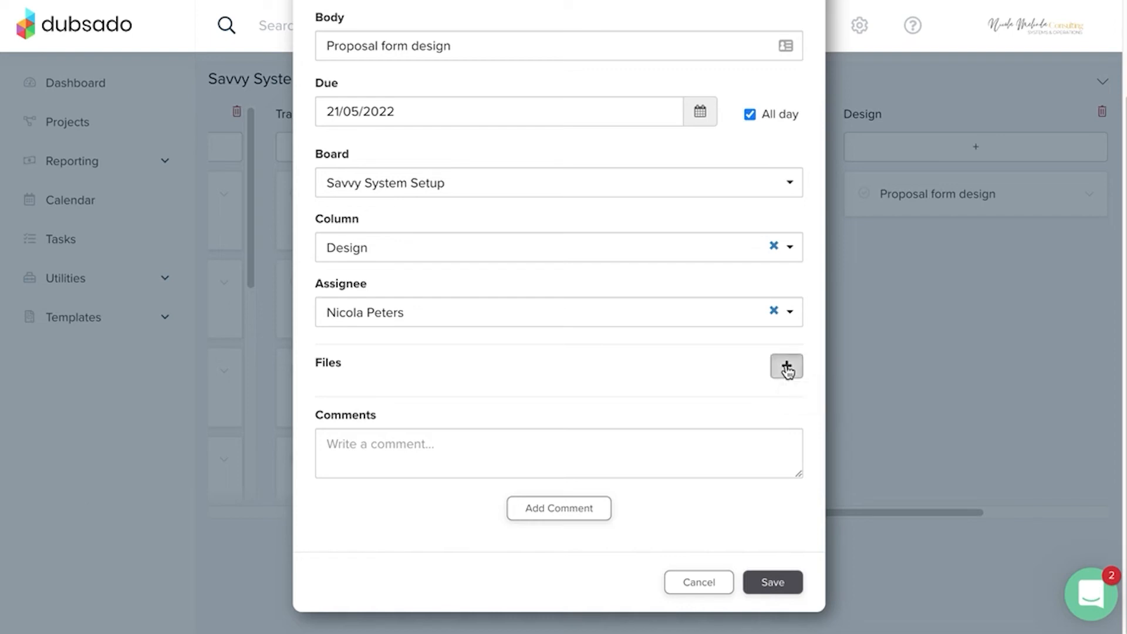
pyautogui.click(762, 255)
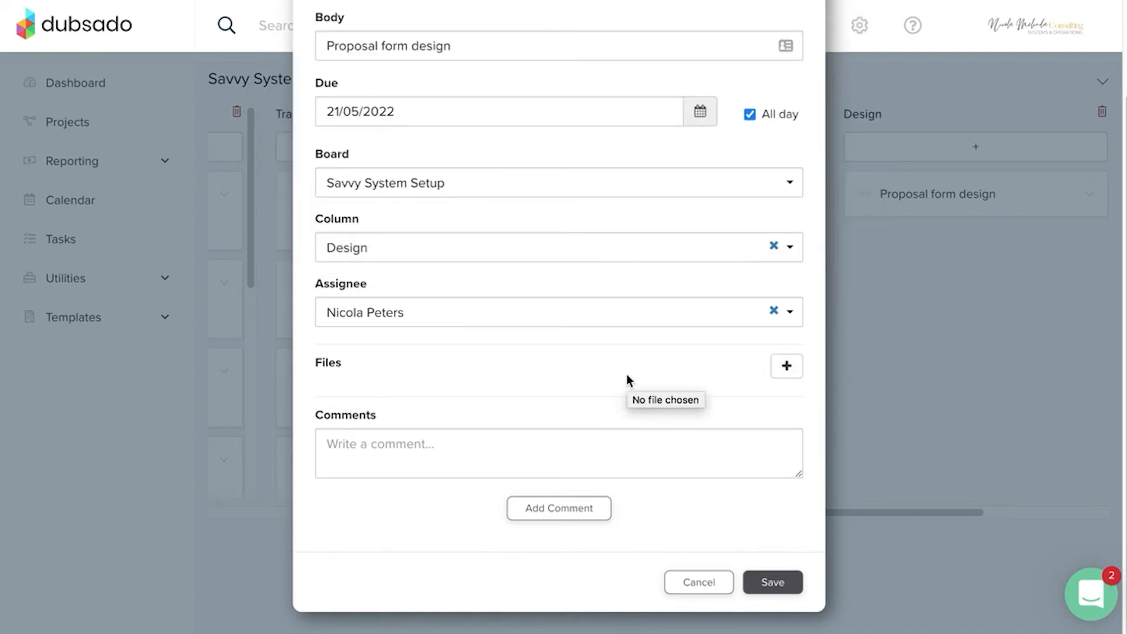
# Add the comment "Review strategy call notes for design elemnents" to the Proposal form design task
pyautogui.click(571, 459)
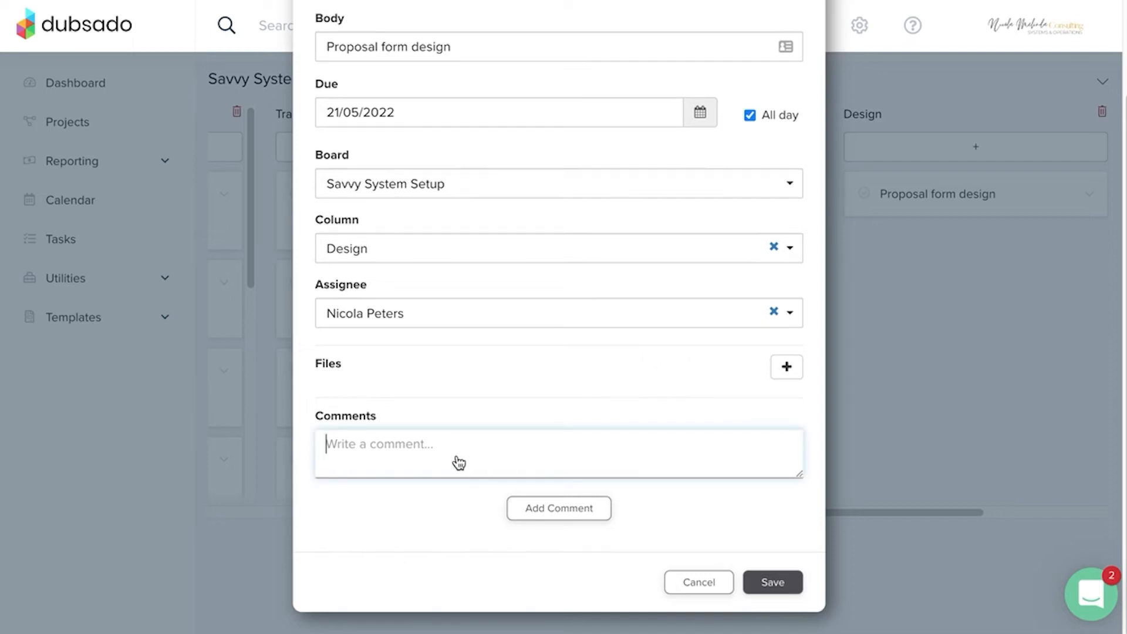
pyautogui.write('Review')
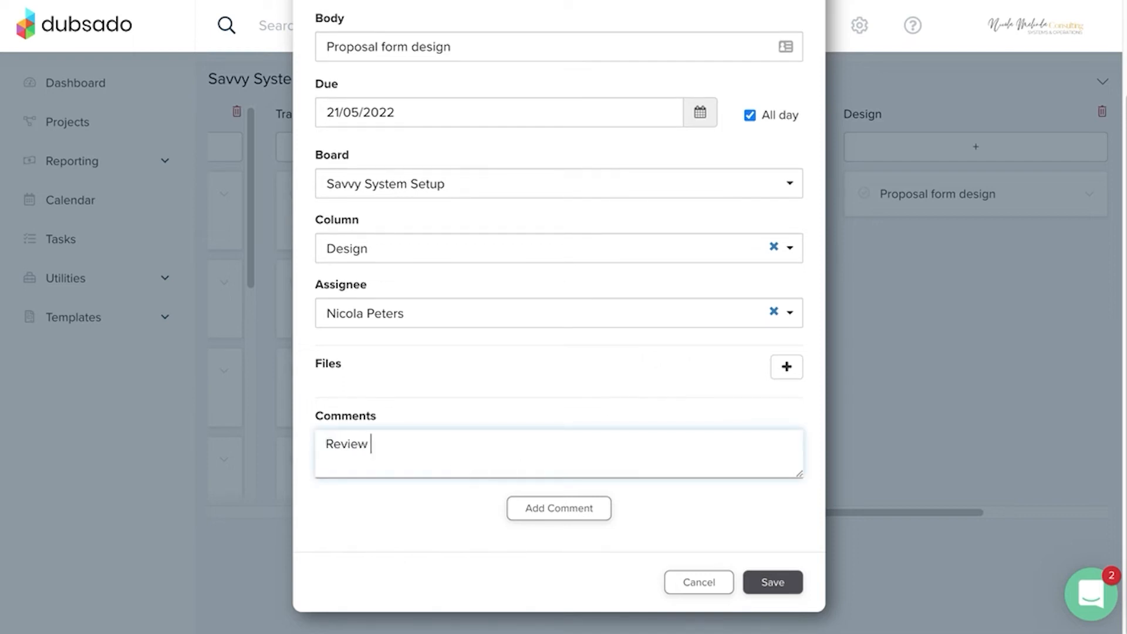
pyautogui.write(' strategy call notes for ')
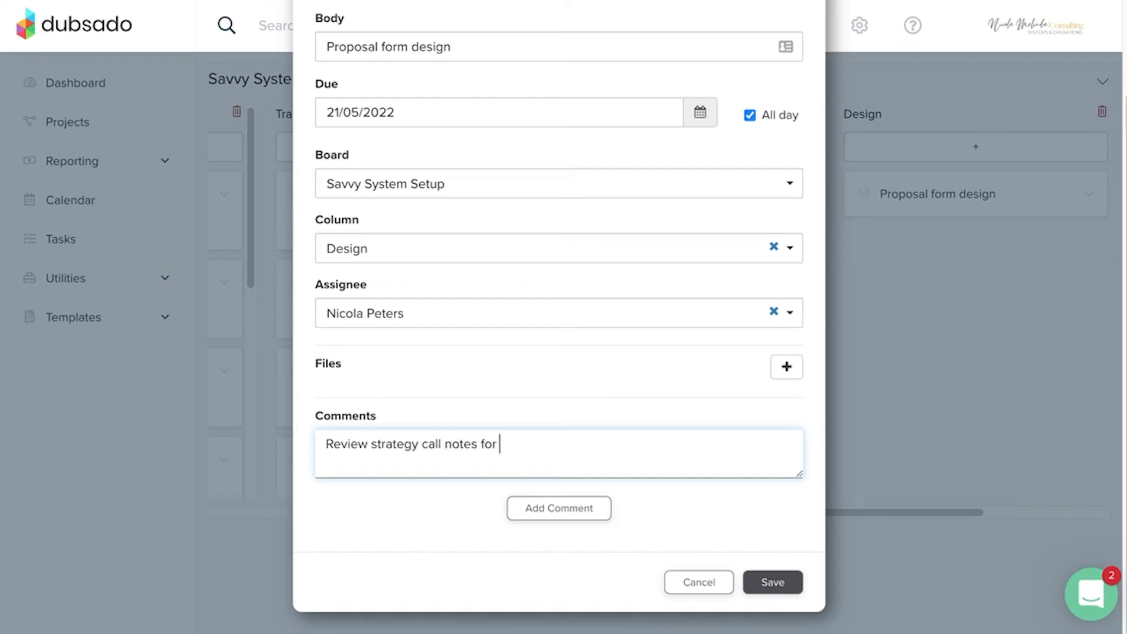
pyautogui.write('design elemne')
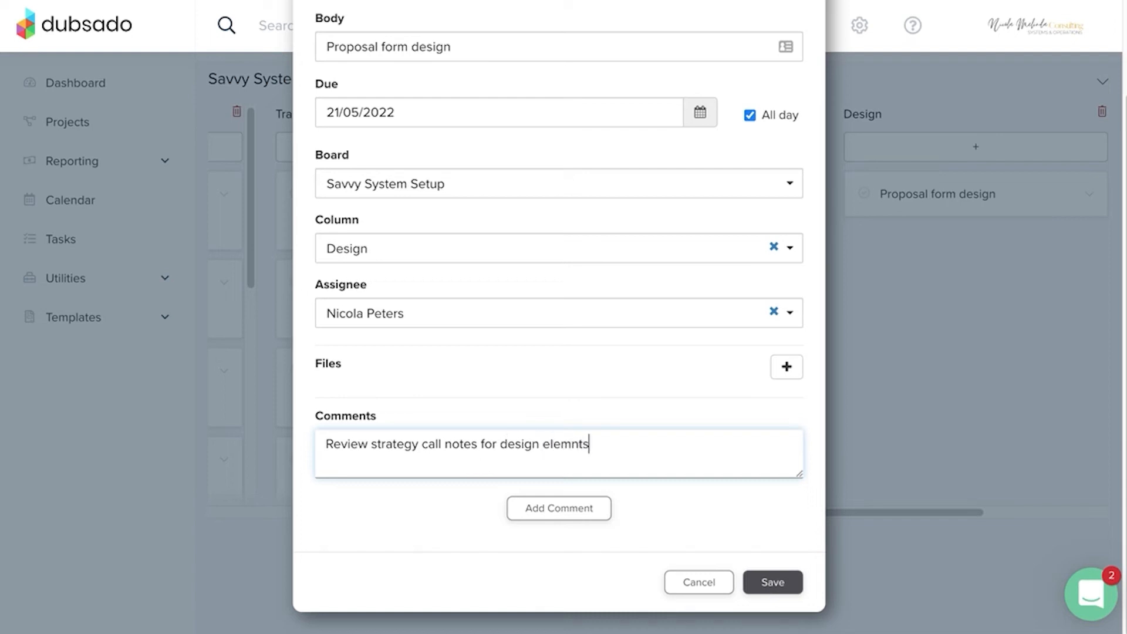
pyautogui.write('nts')
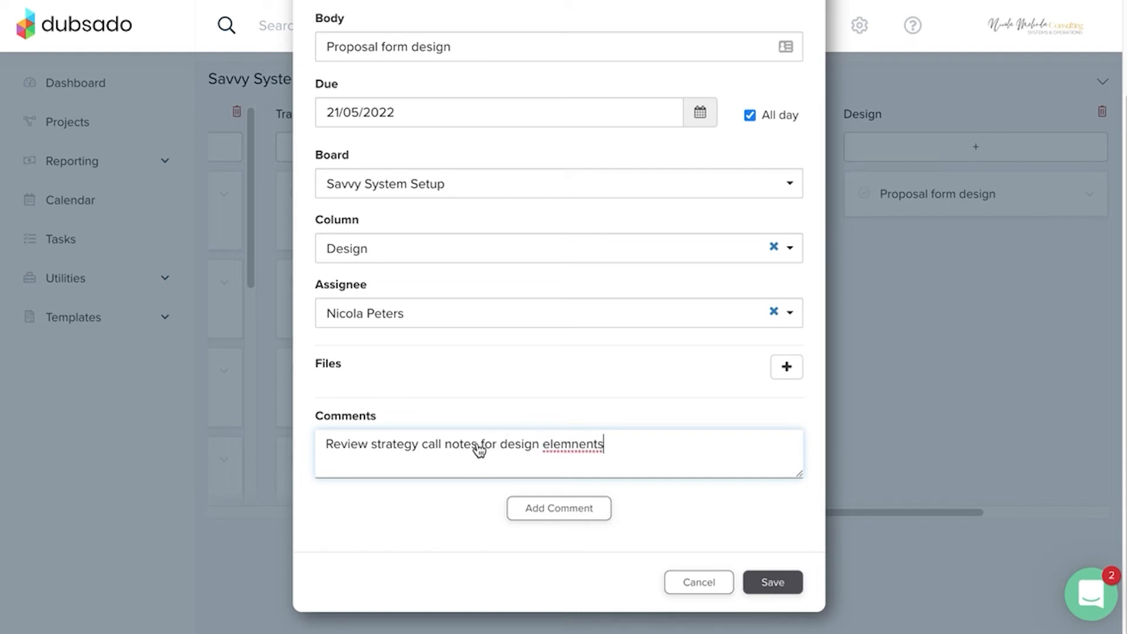
pyautogui.click(533, 504)
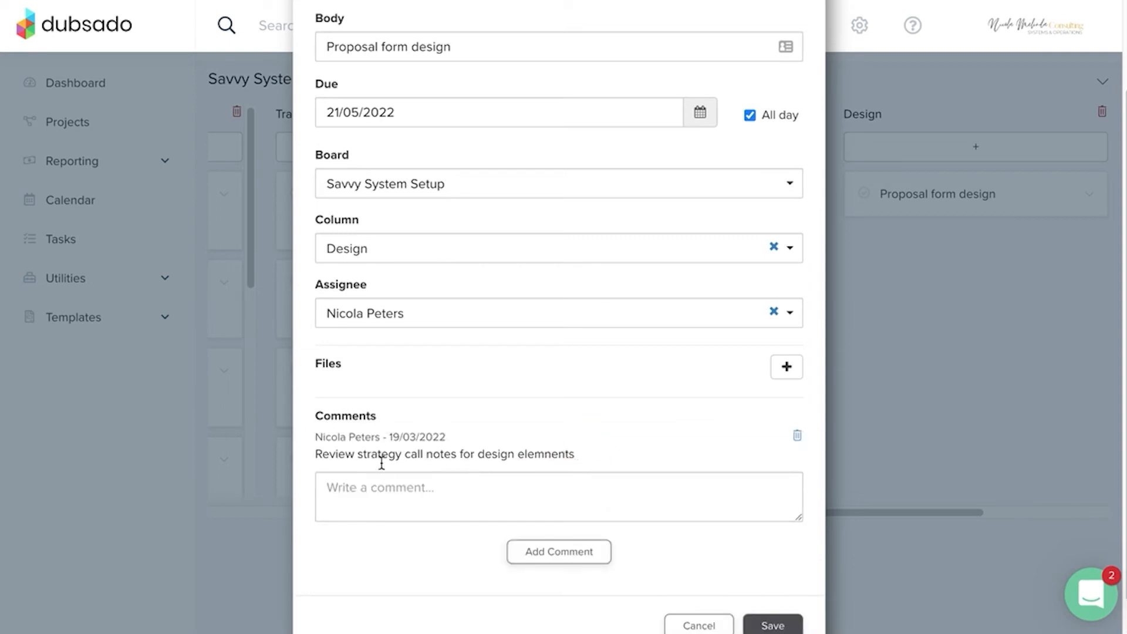
# Delete the comment from the Proposal form design task and save the task
pyautogui.scroll(-1, 550, 457)
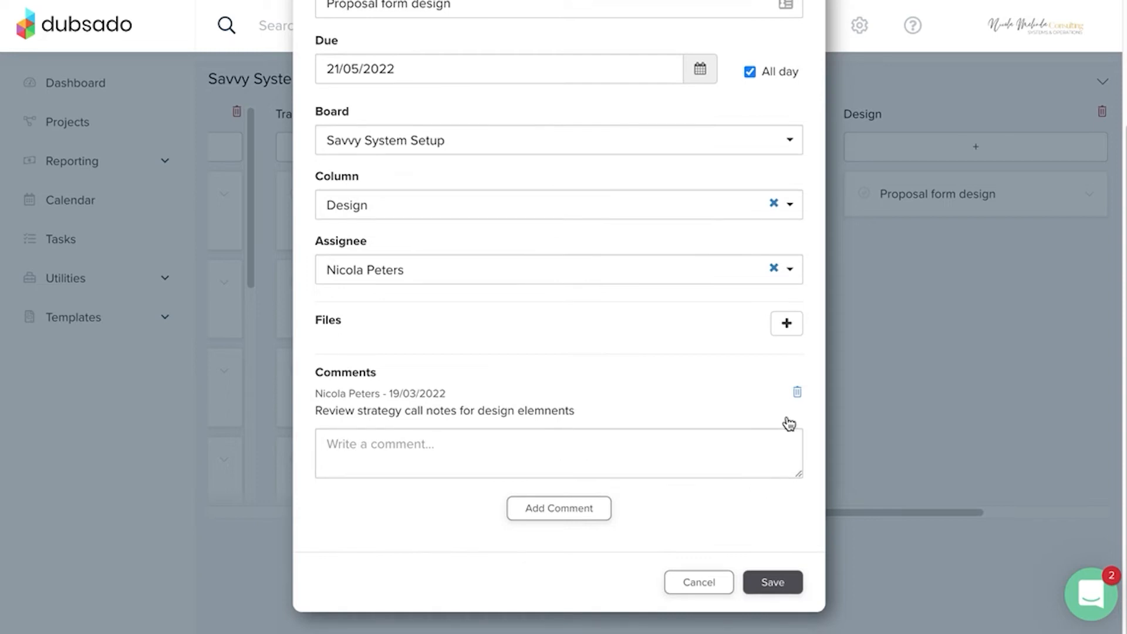
pyautogui.click(798, 392)
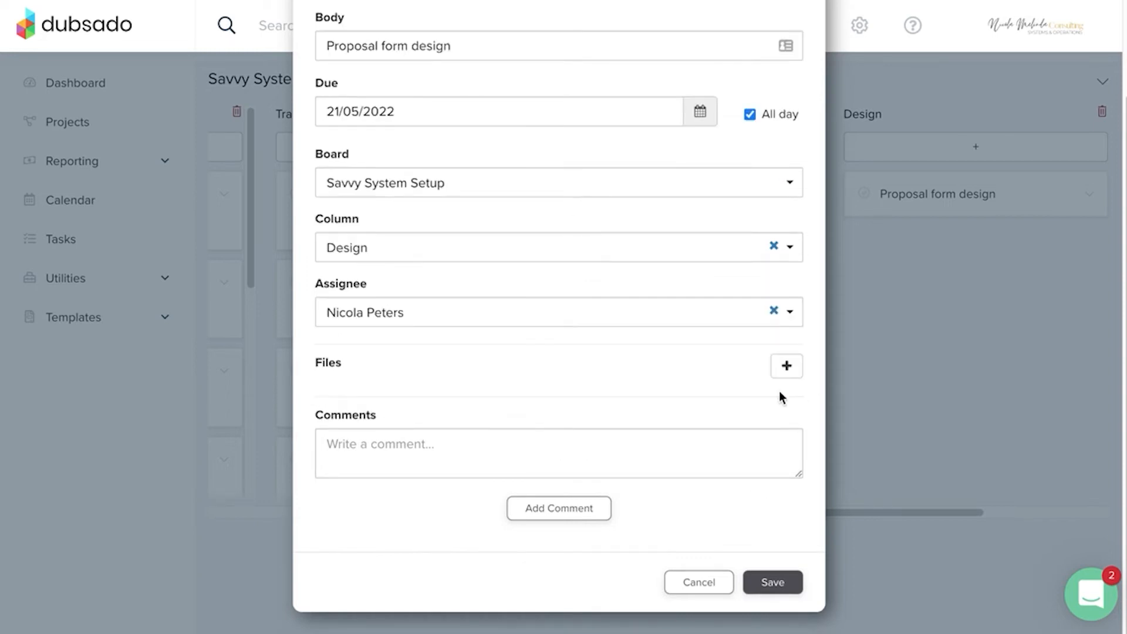
pyautogui.click(772, 582)
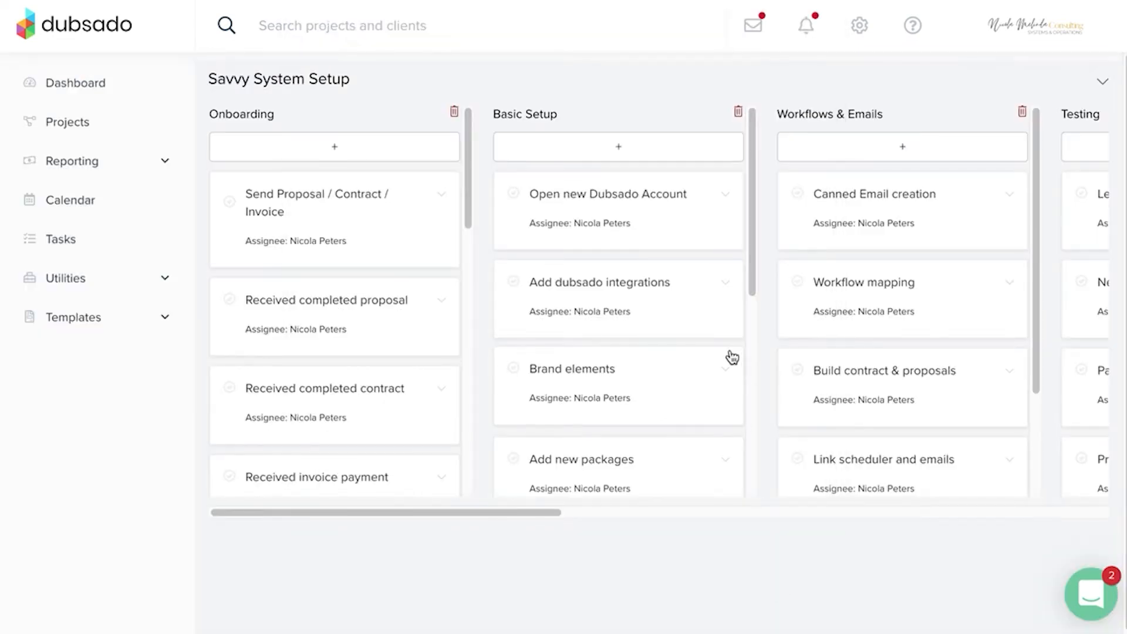
# Check the saved task card in the Design column and return to the start of the Savvy System Setup board
pyautogui.hscroll(10, 732, 356)
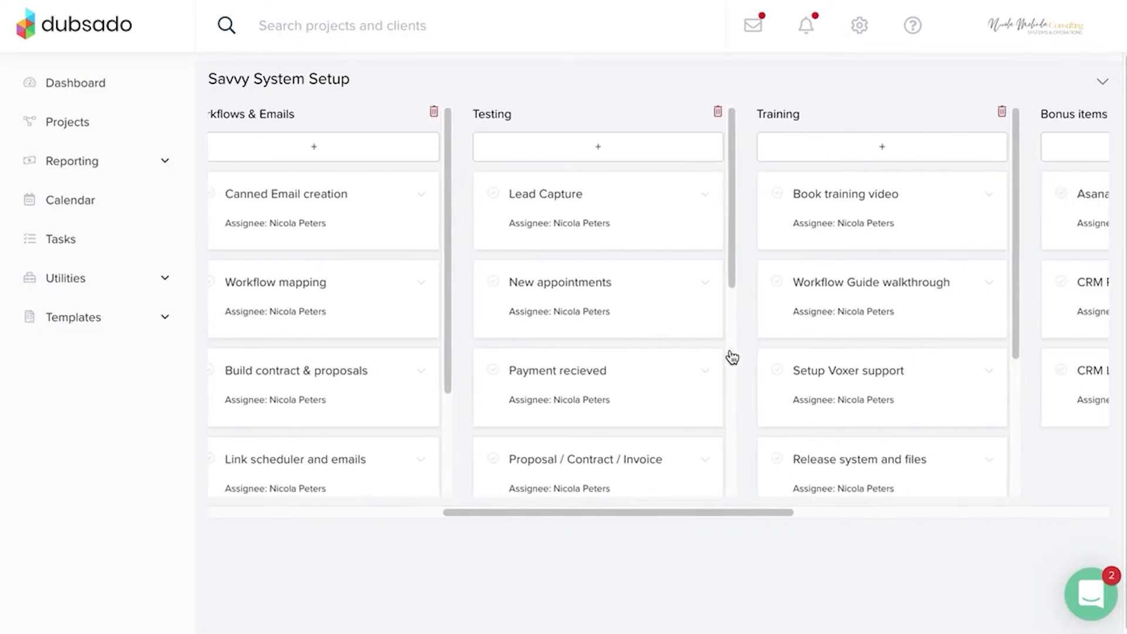
pyautogui.hscroll(5, 731, 356)
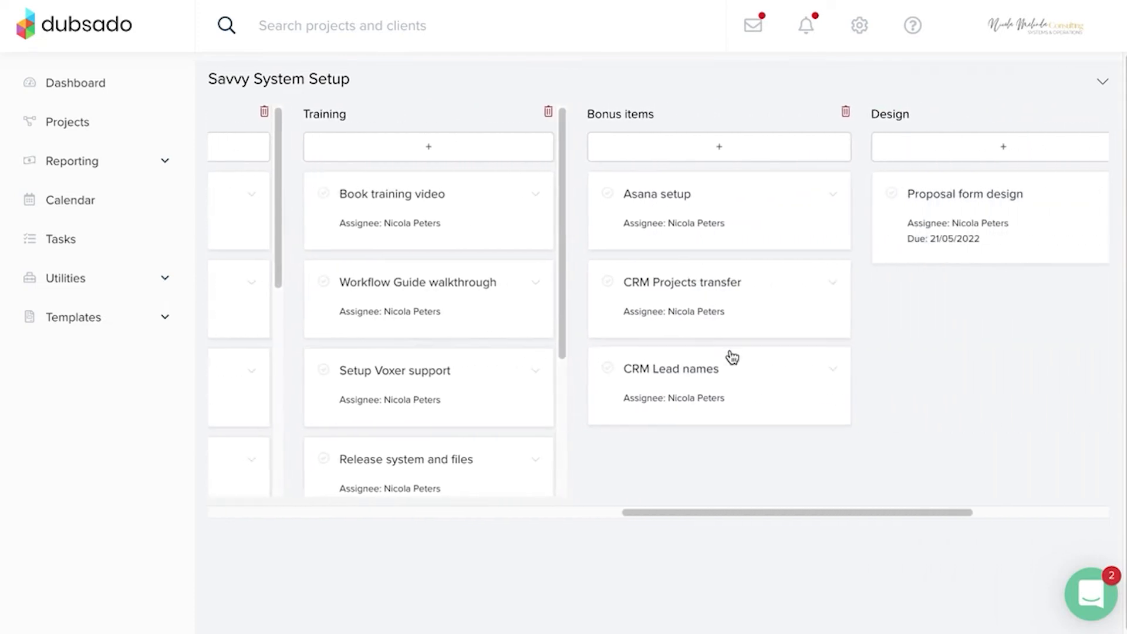
pyautogui.hscroll(-5, 732, 357)
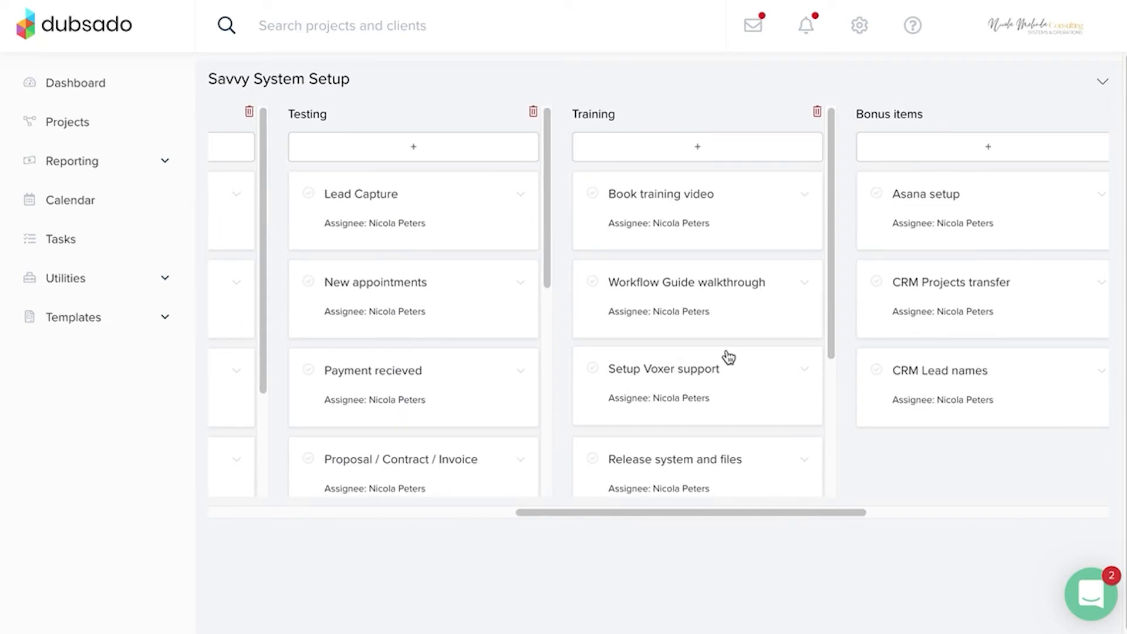
pyautogui.hscroll(-8, 729, 357)
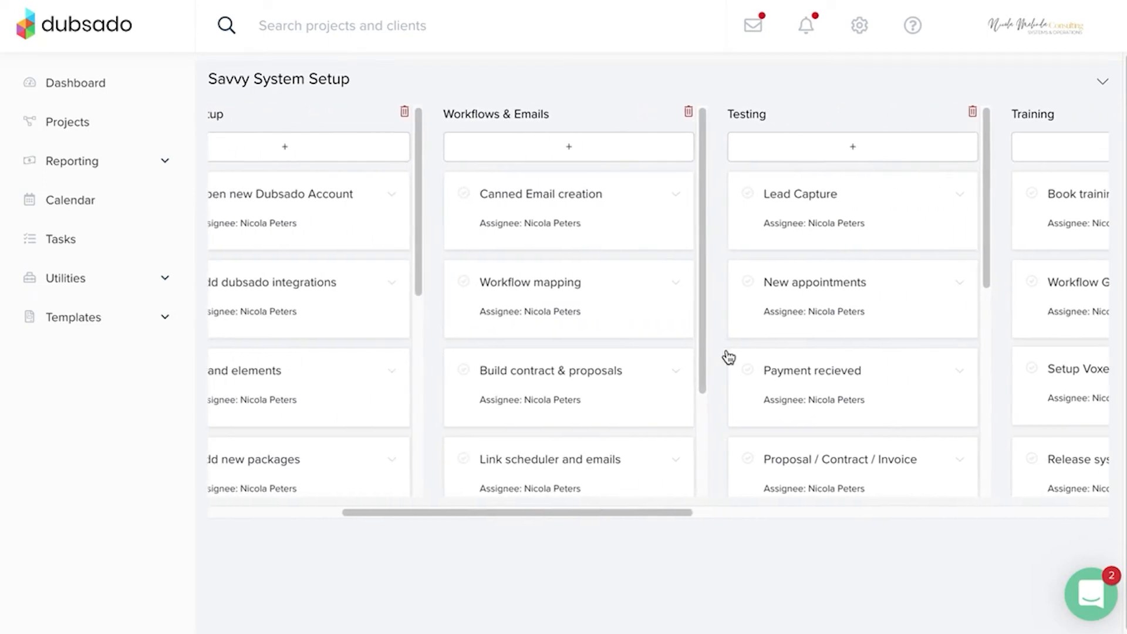
pyautogui.hscroll(-6, 727, 352)
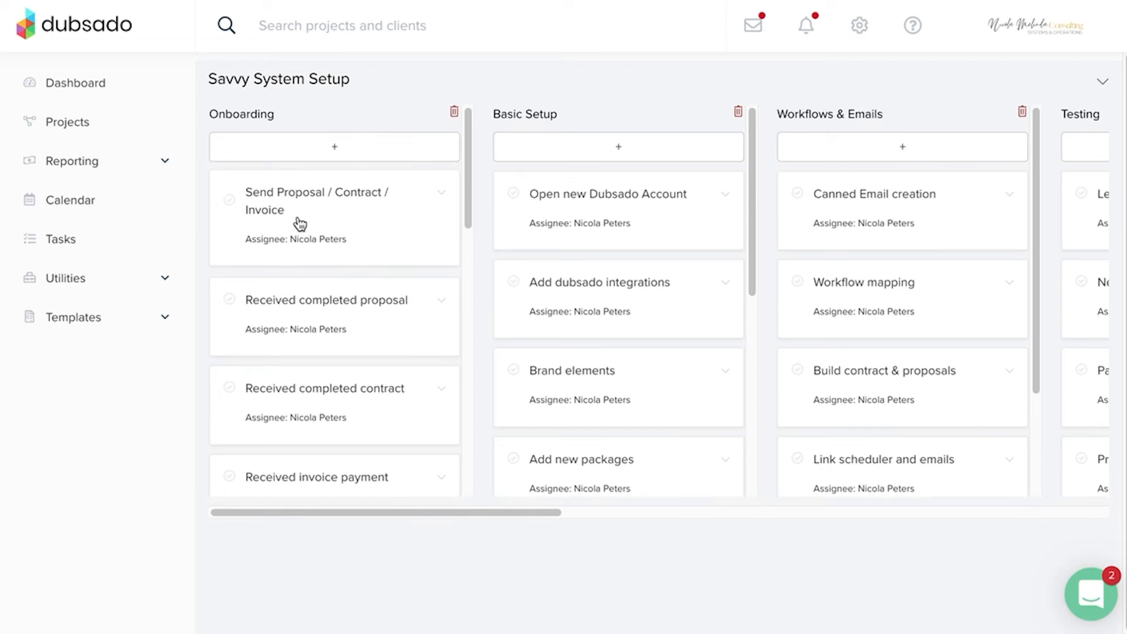
# Review the Onboarding column's tasks from sending the proposal through to the strategy call booking
pyautogui.scroll(-1, 340, 378)
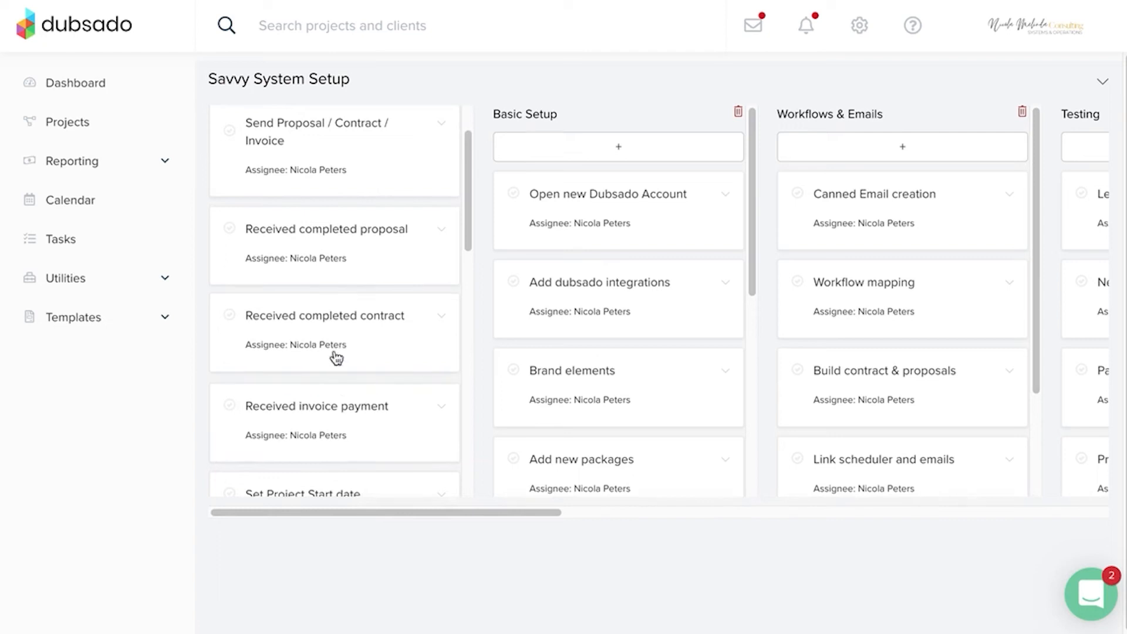
pyautogui.scroll(-2, 343, 436)
pyautogui.scroll(-1, 344, 439)
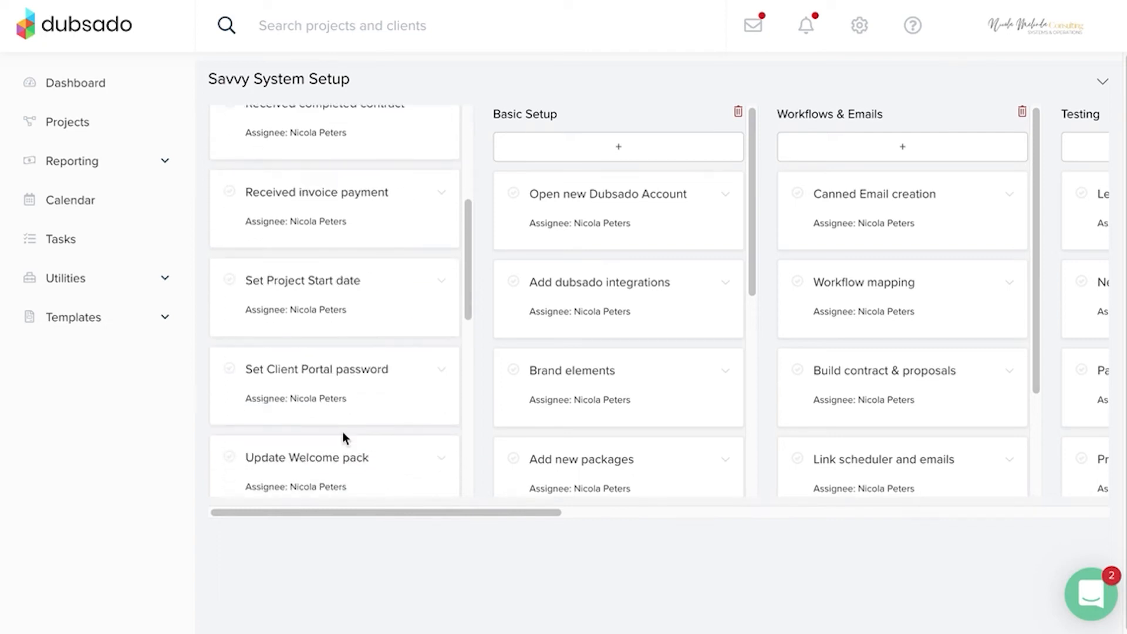
pyautogui.scroll(-3, 344, 254)
pyautogui.scroll(-1, 345, 254)
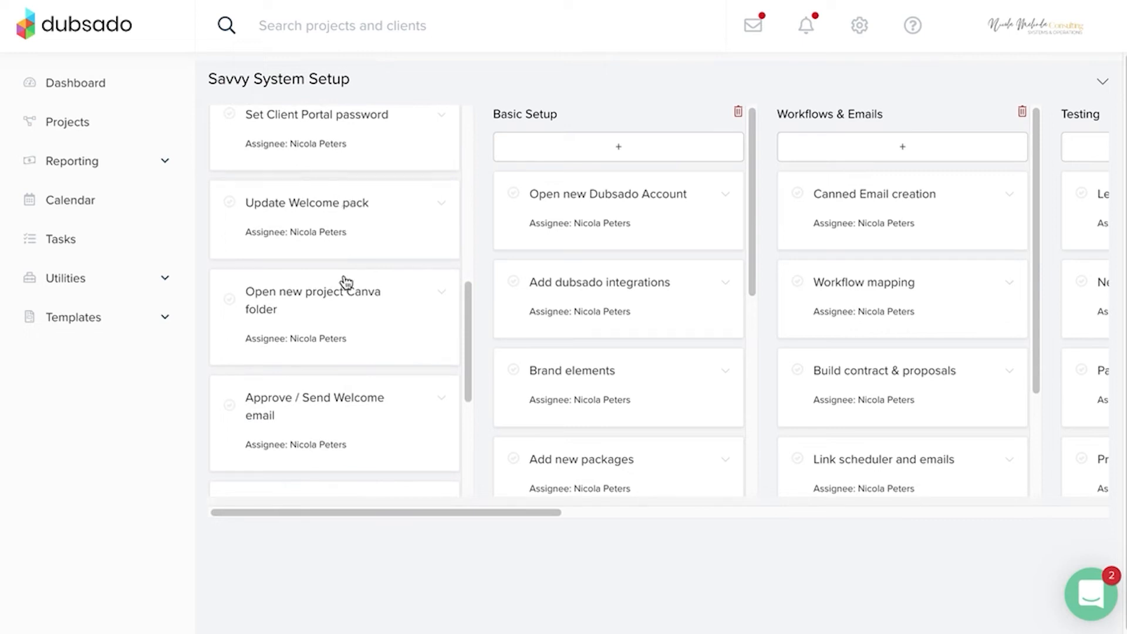
pyautogui.scroll(-1, 346, 283)
pyautogui.scroll(2, 347, 284)
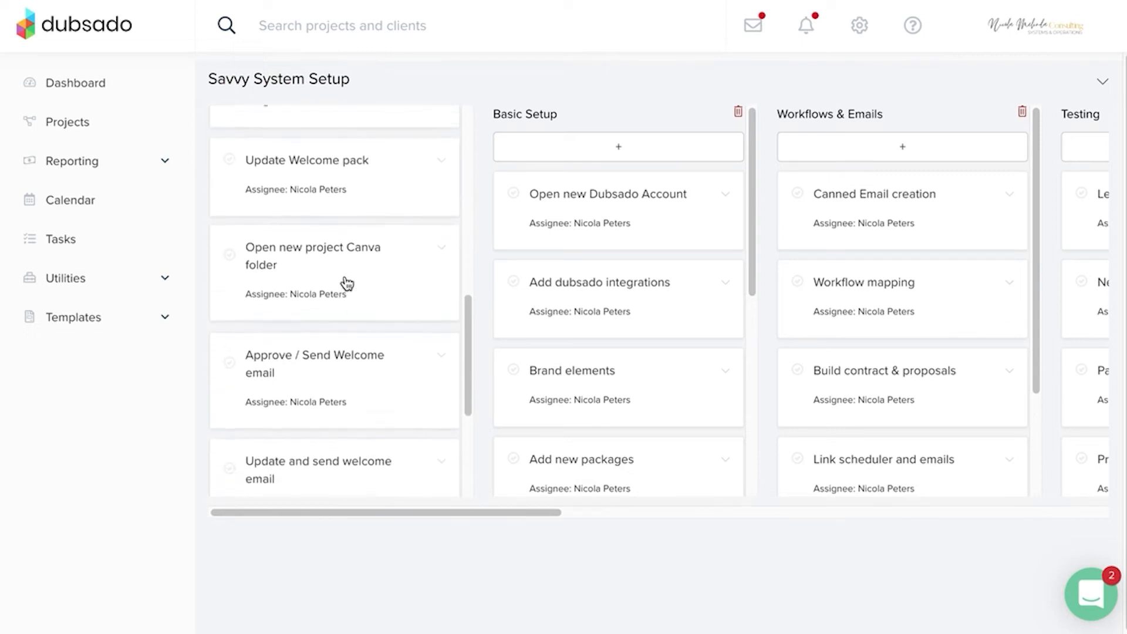
pyautogui.scroll(2, 347, 283)
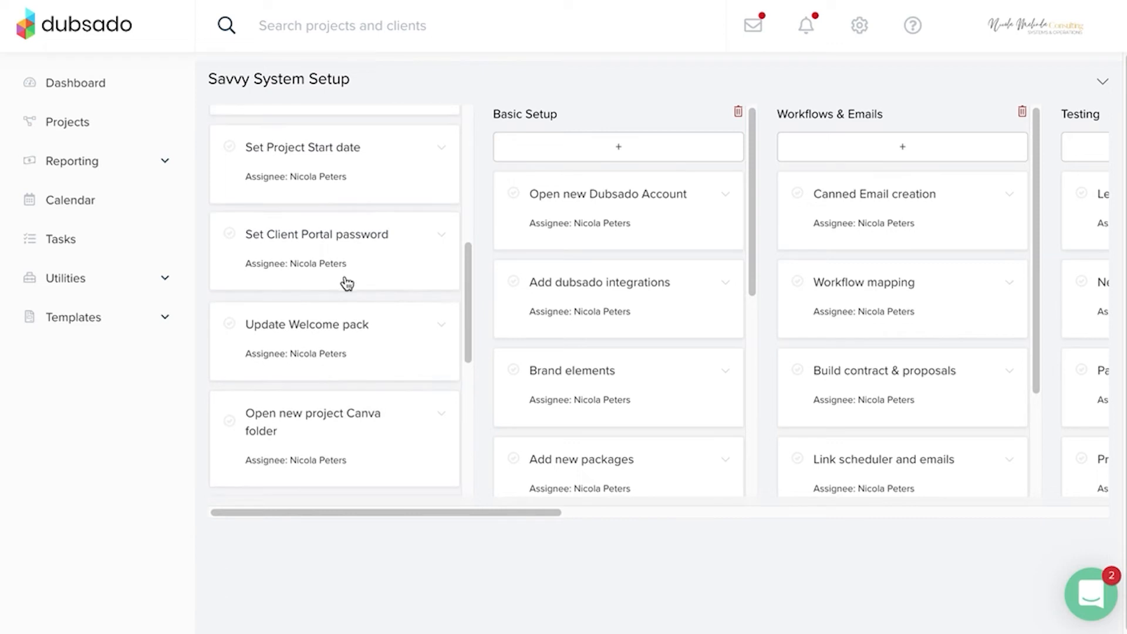
pyautogui.scroll(2, 336, 243)
pyautogui.scroll(-2, 334, 243)
pyautogui.scroll(-2, 306, 348)
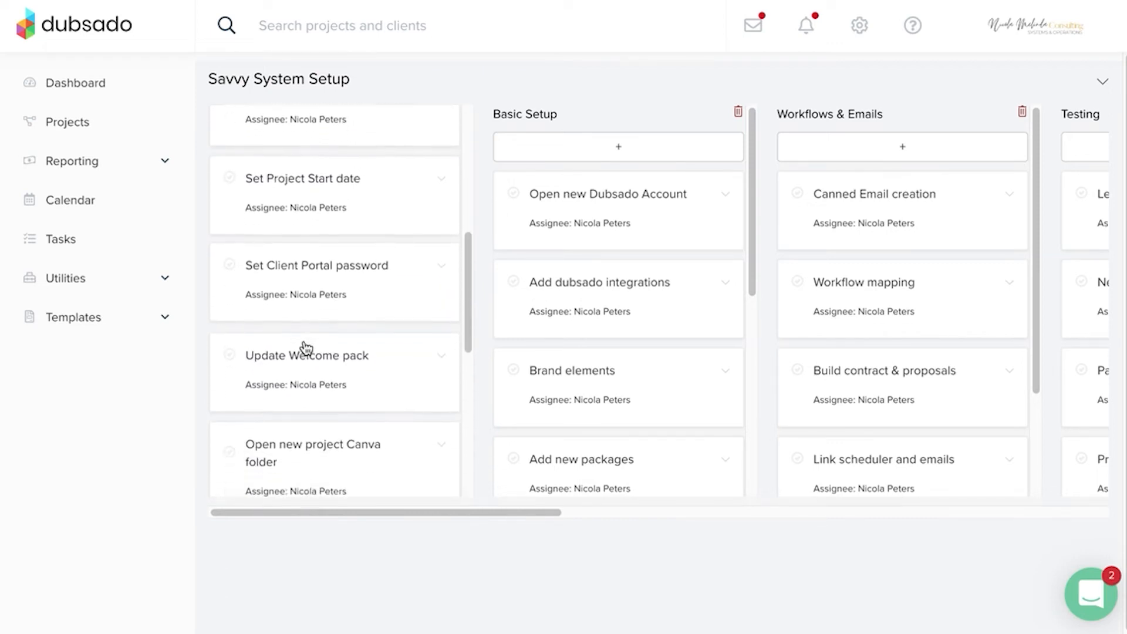
pyautogui.scroll(-5, 317, 370)
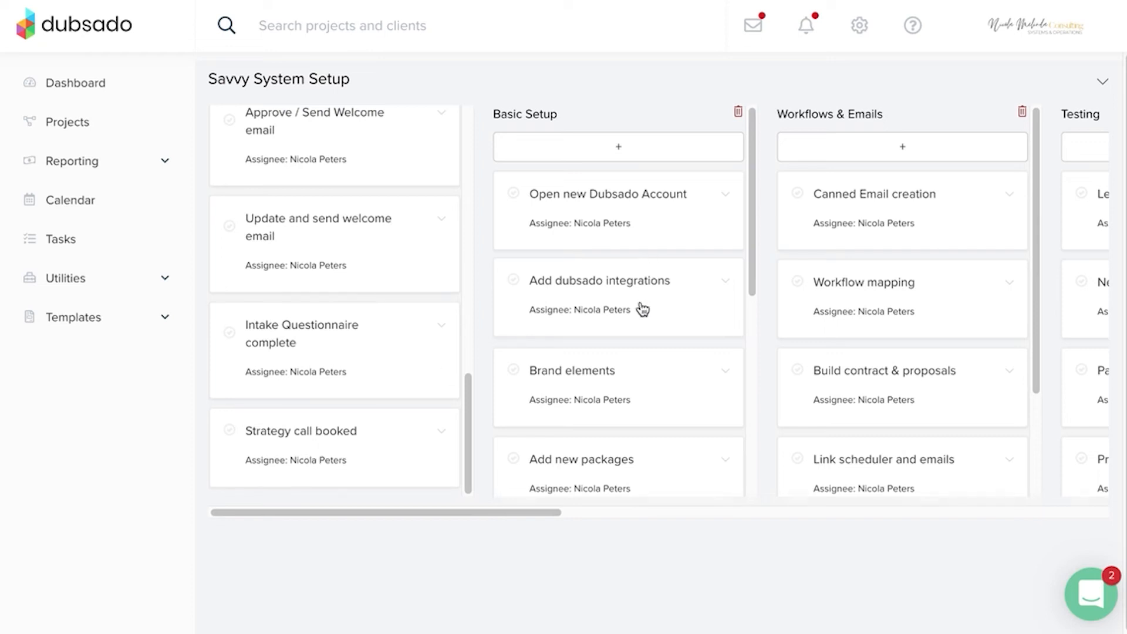
# Review the tasks in the Basic Setup column and return to the first tasks of the Onboarding column
pyautogui.hscroll(3, 634, 252)
pyautogui.hscroll(3, 634, 252)
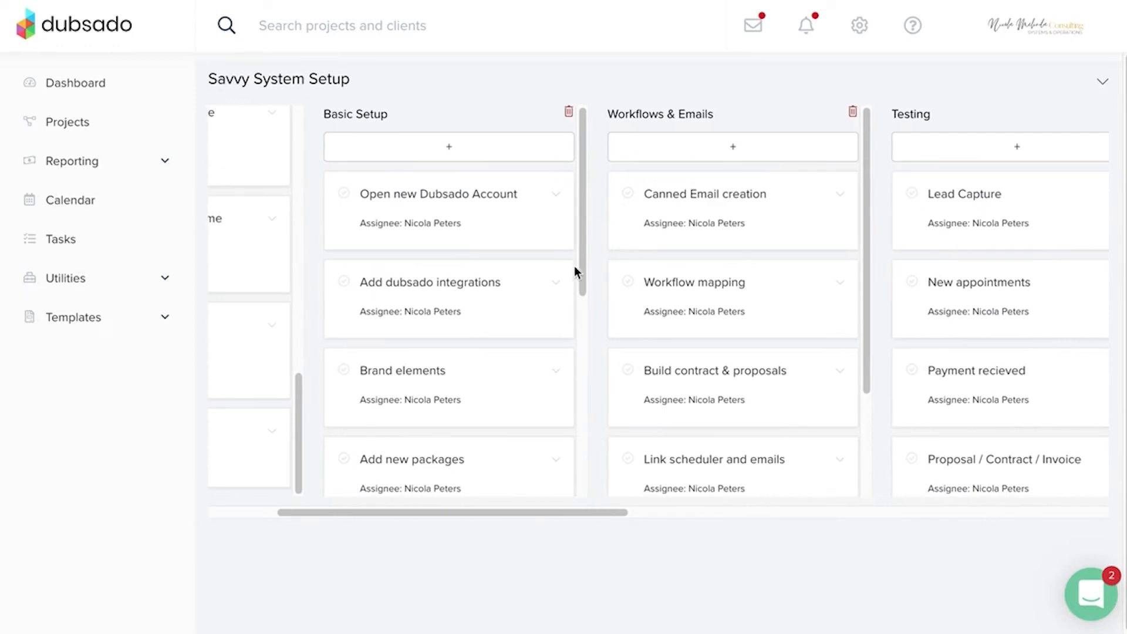
pyautogui.scroll(-3, 432, 279)
pyautogui.scroll(-3, 432, 278)
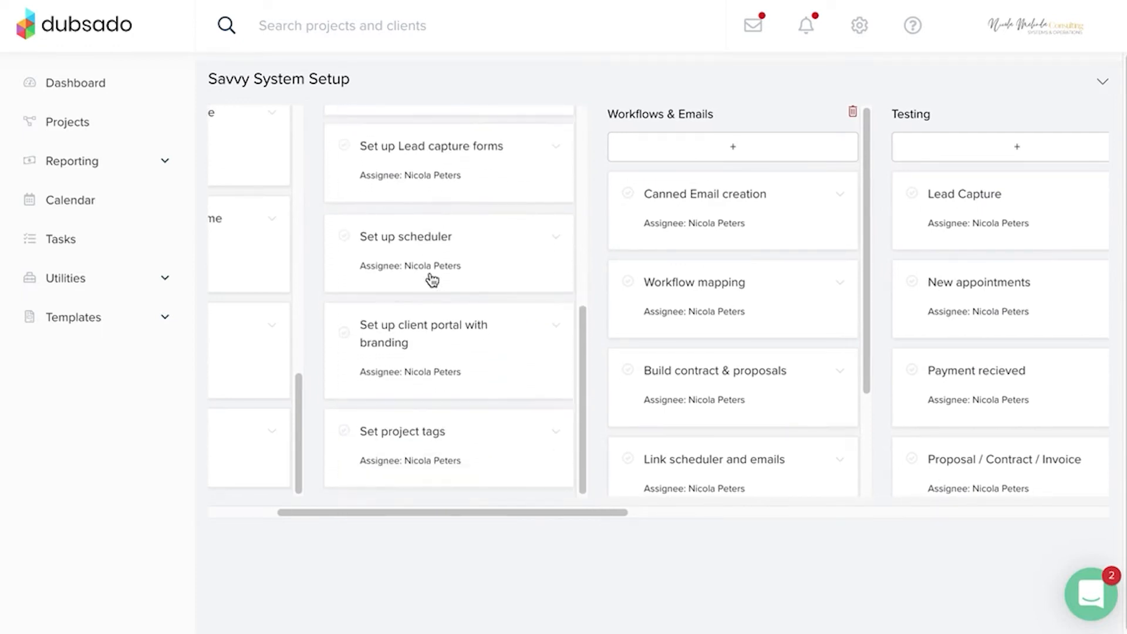
pyautogui.scroll(6, 505, 303)
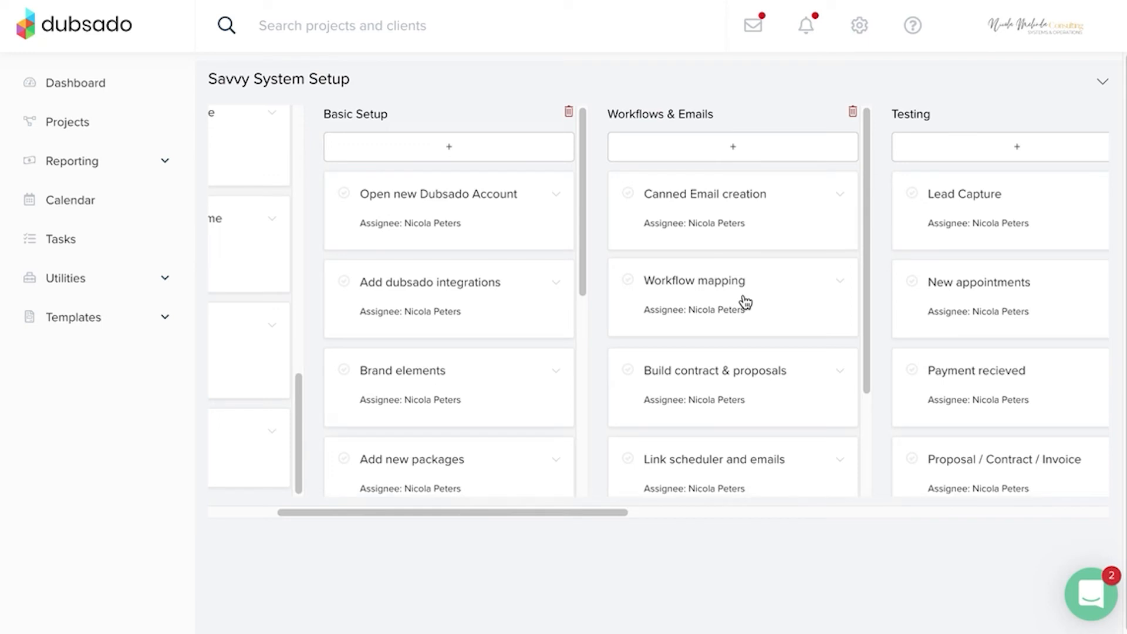
pyautogui.hscroll(-3, 744, 302)
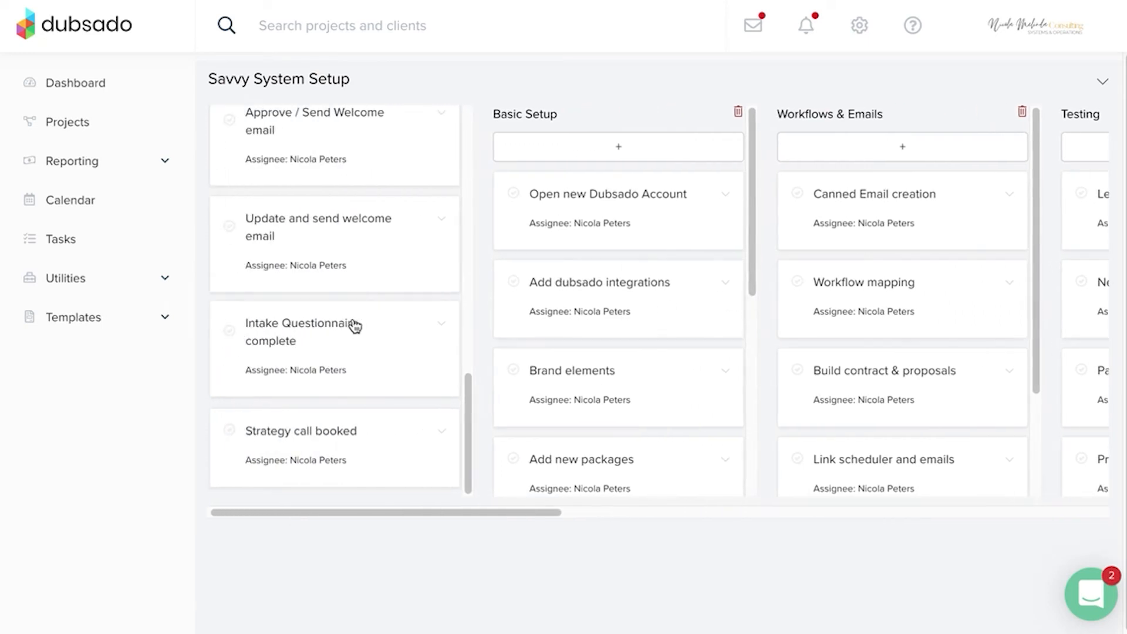
pyautogui.scroll(2, 353, 329)
pyautogui.scroll(10, 347, 333)
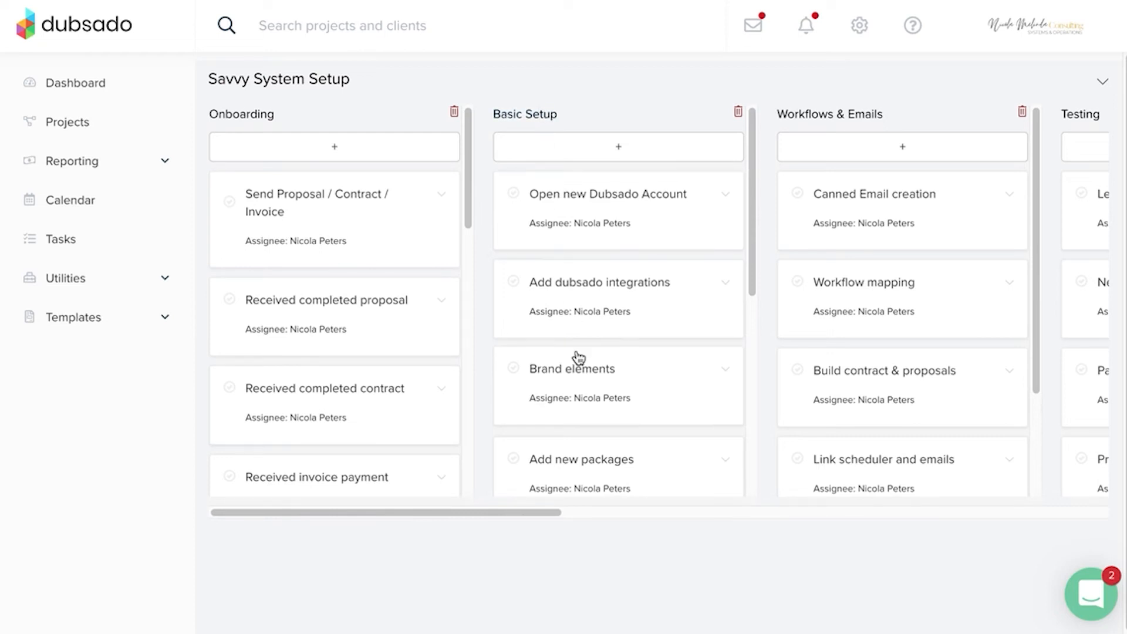
# Review the tasks in the Workflows & Emails and Testing columns
pyautogui.hscroll(6, 659, 368)
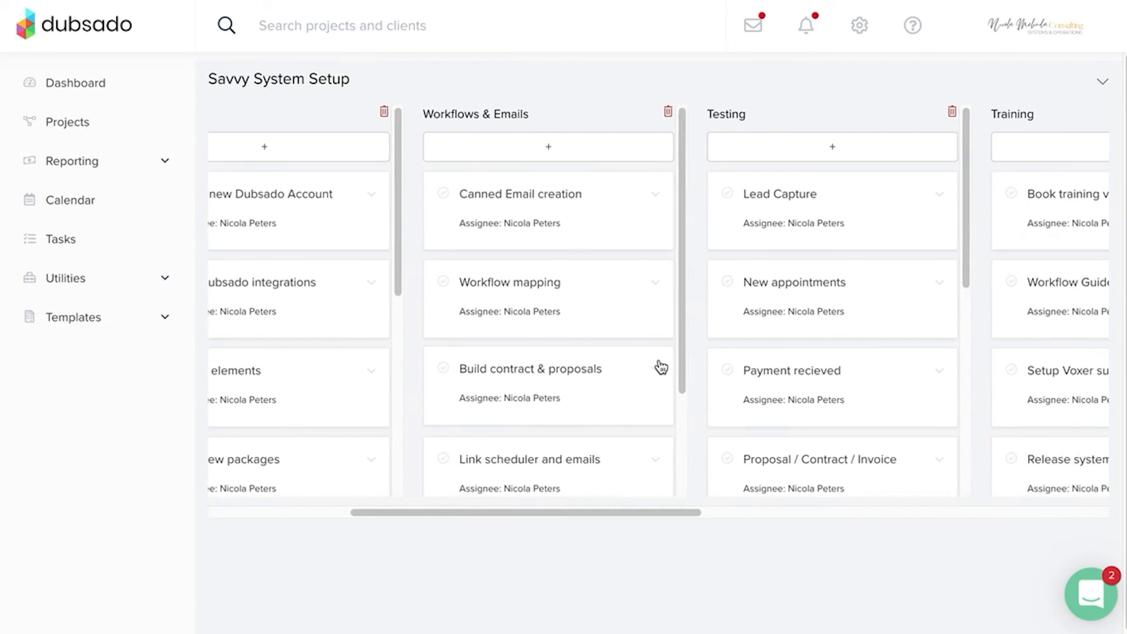
pyautogui.scroll(-1, 544, 310)
pyautogui.scroll(1, 545, 310)
pyautogui.scroll(-2, 546, 310)
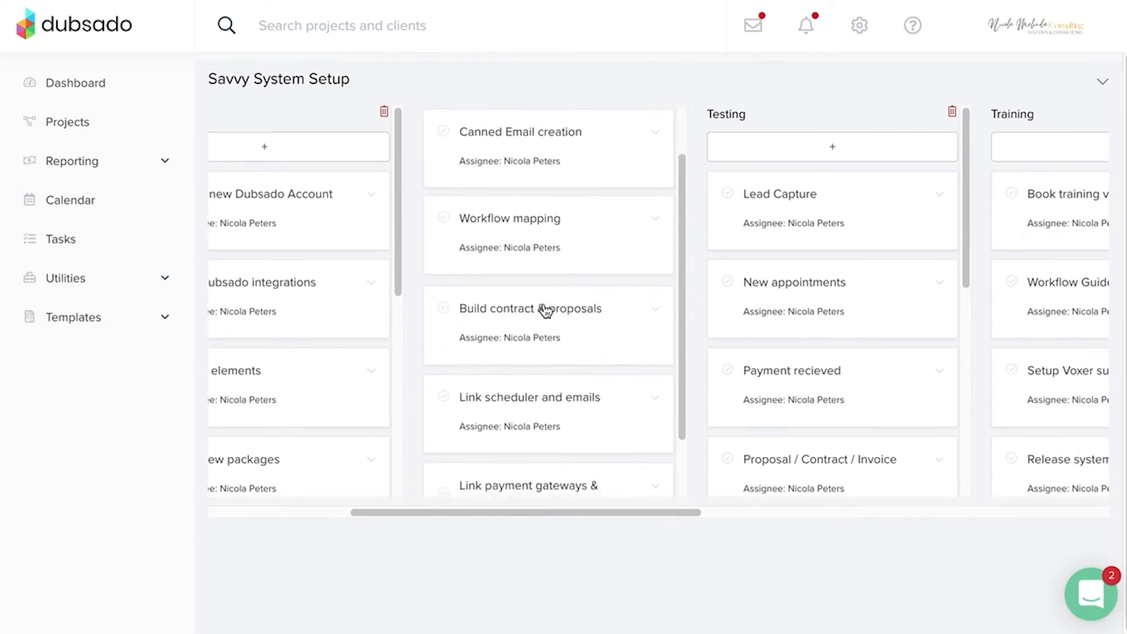
pyautogui.hscroll(4, 545, 311)
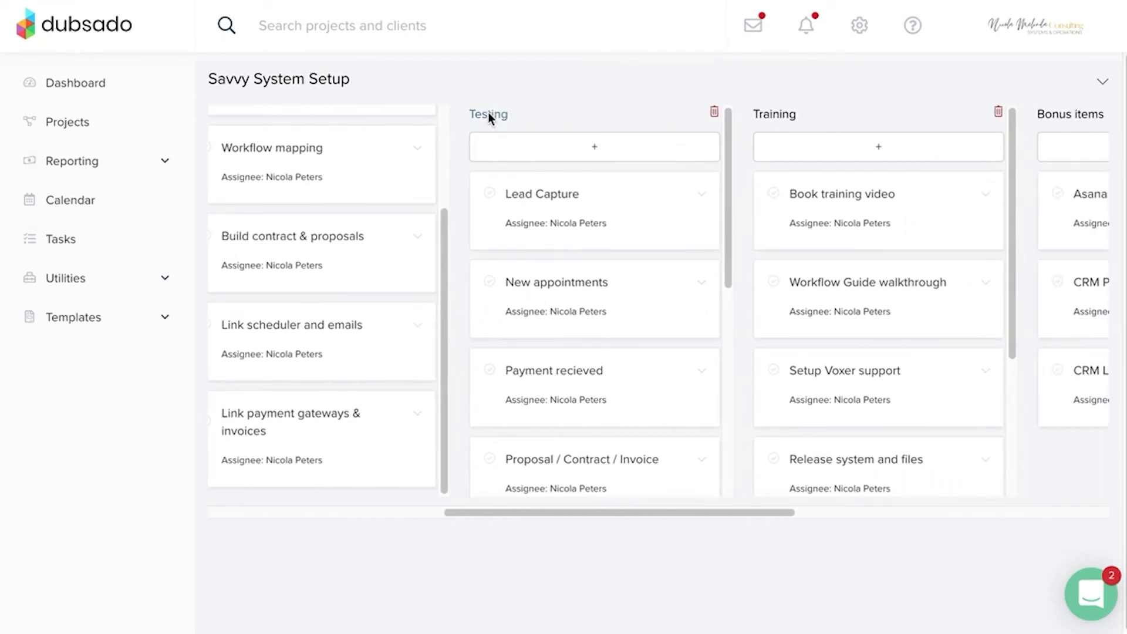
pyautogui.scroll(-2, 562, 267)
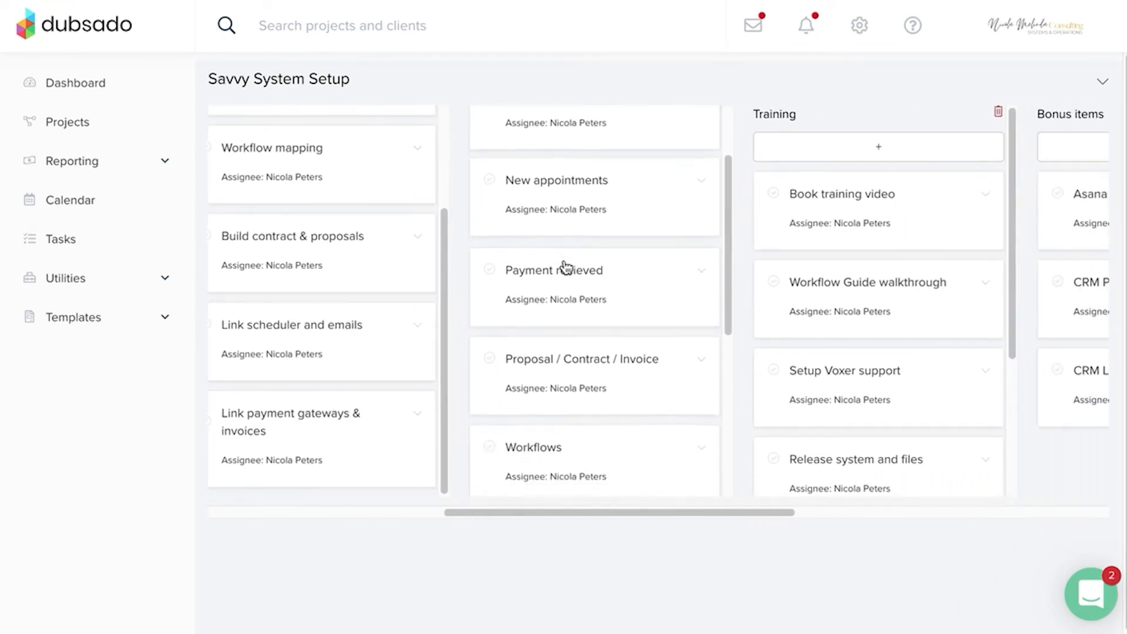
pyautogui.scroll(-3, 565, 268)
pyautogui.scroll(5, 567, 267)
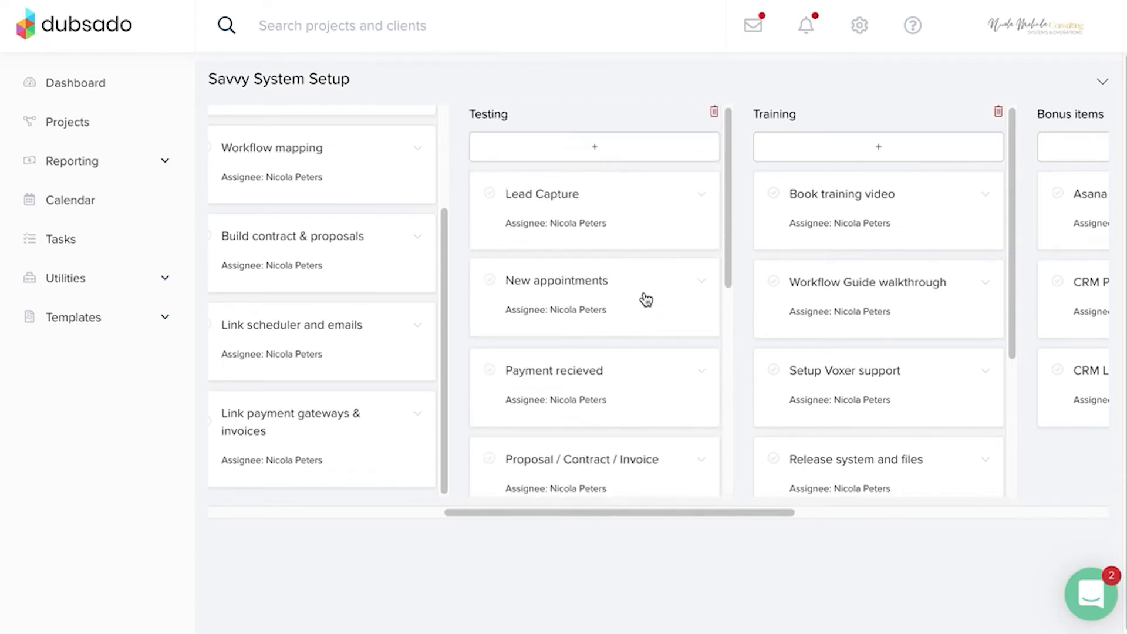
# Review the Training, Bonus items and Design columns, then go back towards the board's earlier columns
pyautogui.hscroll(5, 644, 299)
pyautogui.scroll(-1, 543, 336)
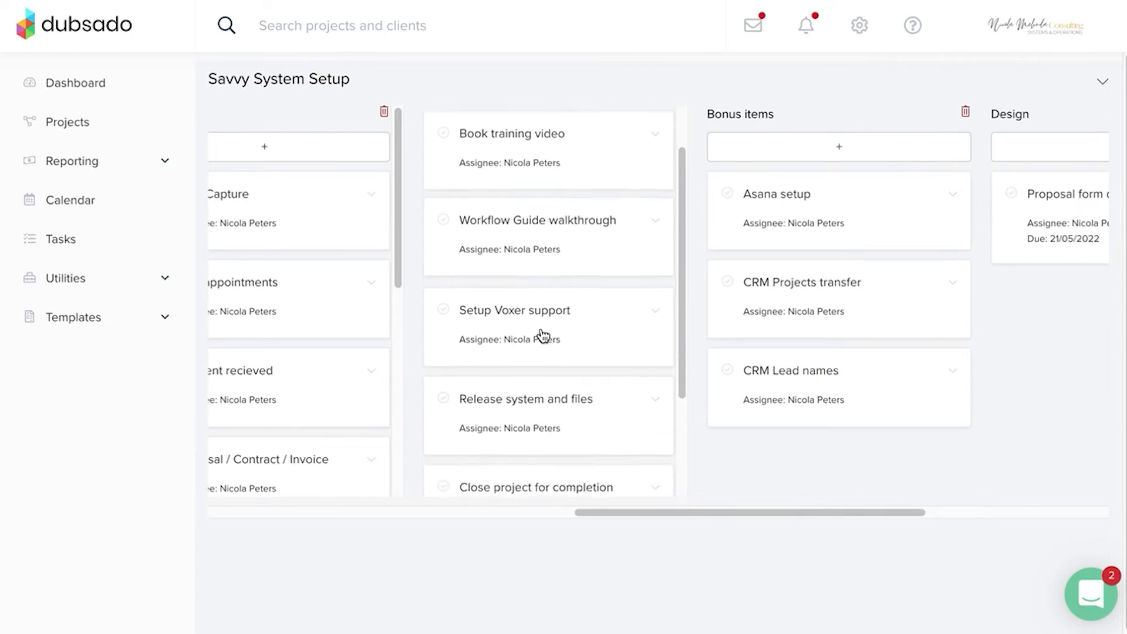
pyautogui.scroll(-3, 543, 336)
pyautogui.hscroll(3, 543, 336)
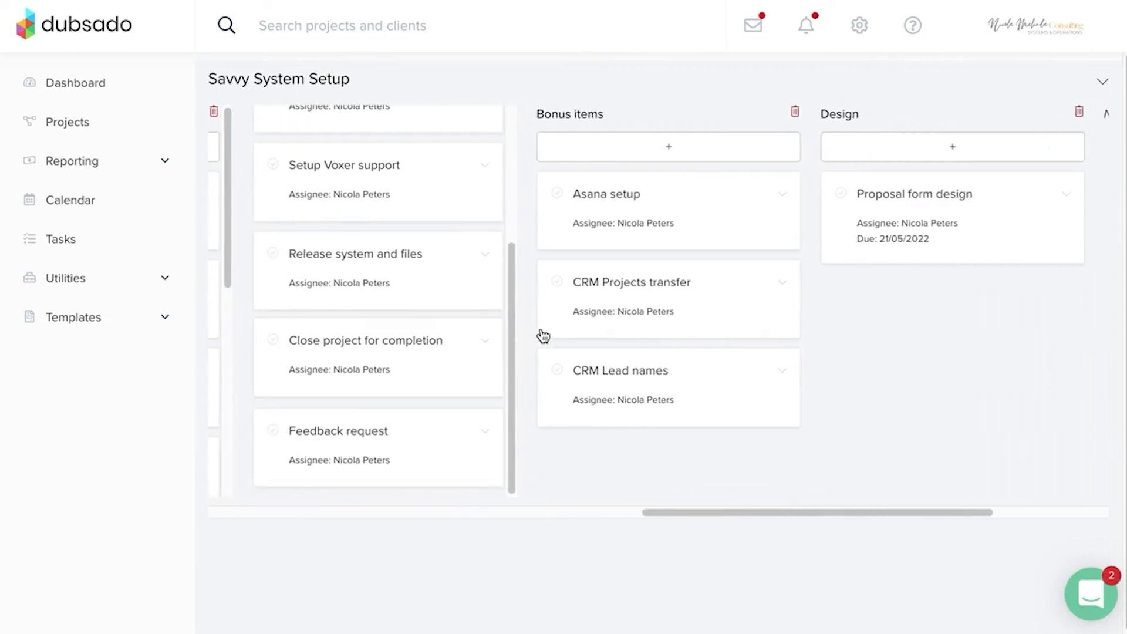
pyautogui.hscroll(1, 543, 337)
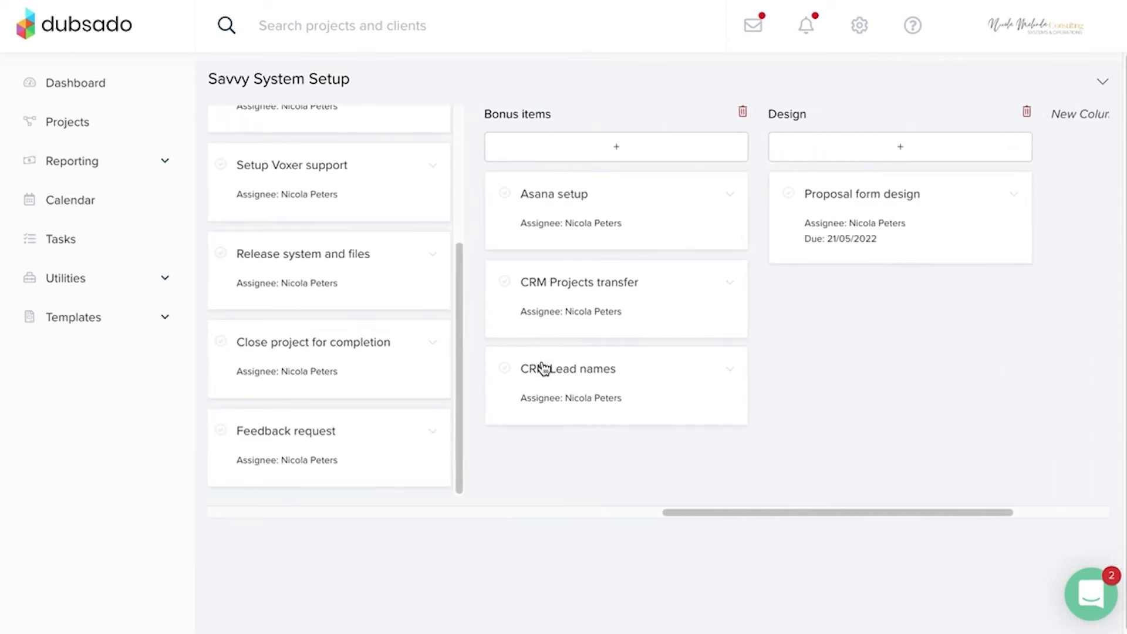
pyautogui.hscroll(-14, 543, 369)
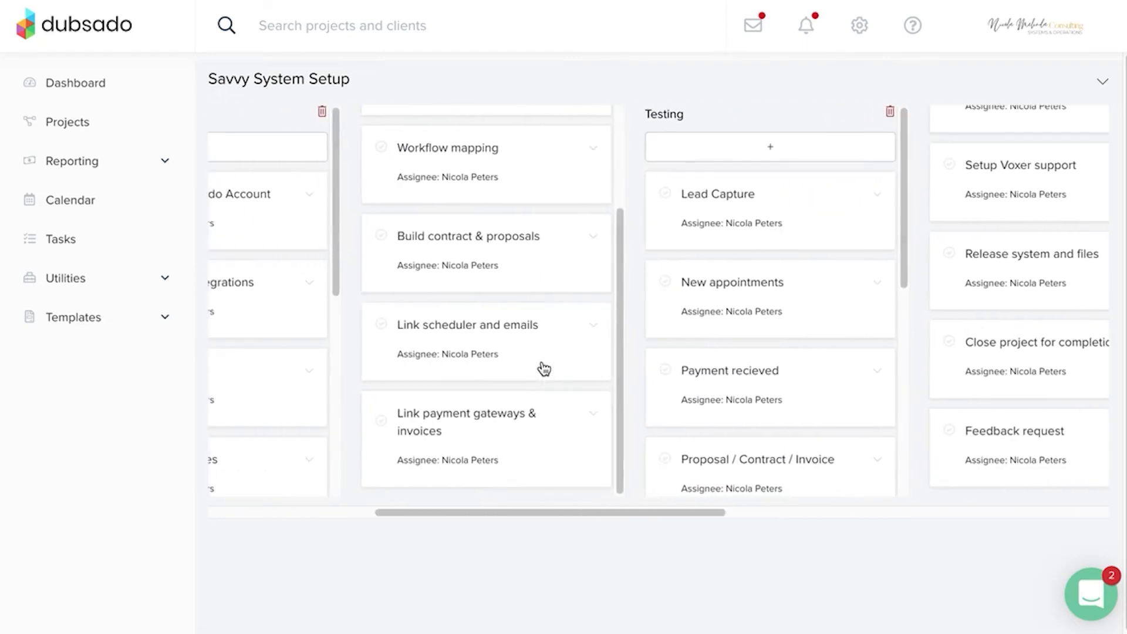
# Search projects and clients for "test", open the Test Project and go to its task boards
pyautogui.hscroll(-4, 544, 369)
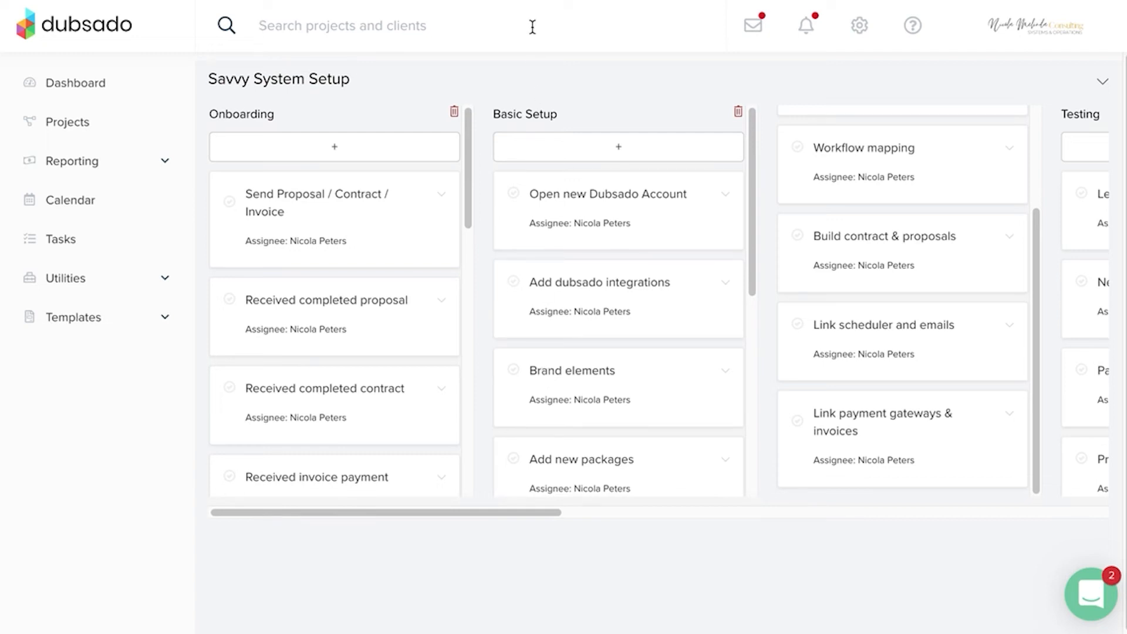
pyautogui.write('test')
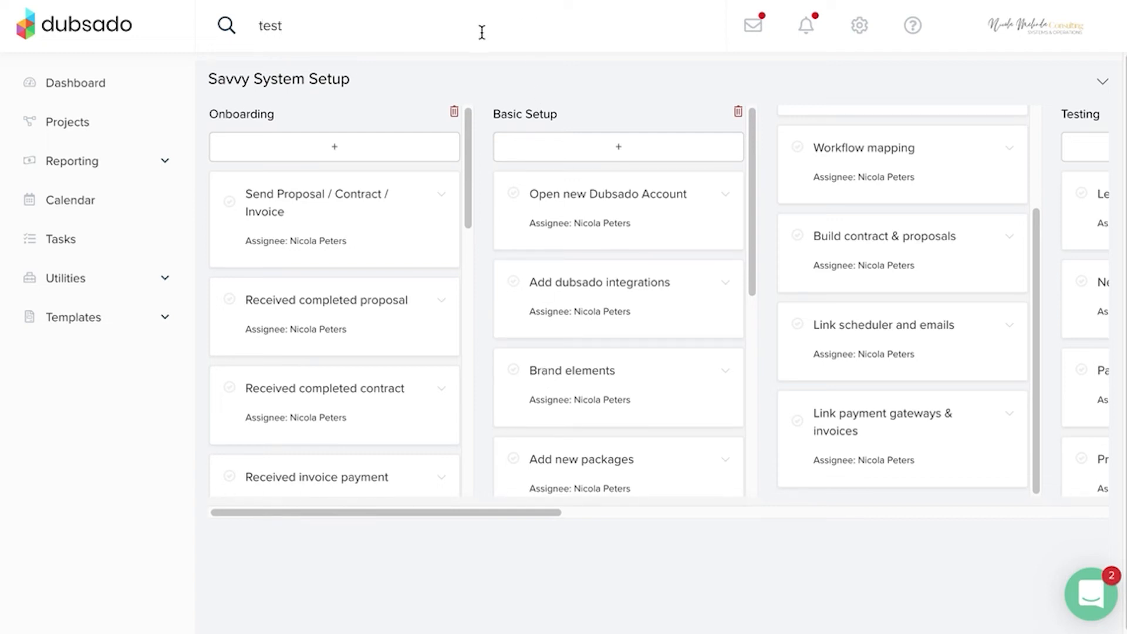
pyautogui.click(394, 111)
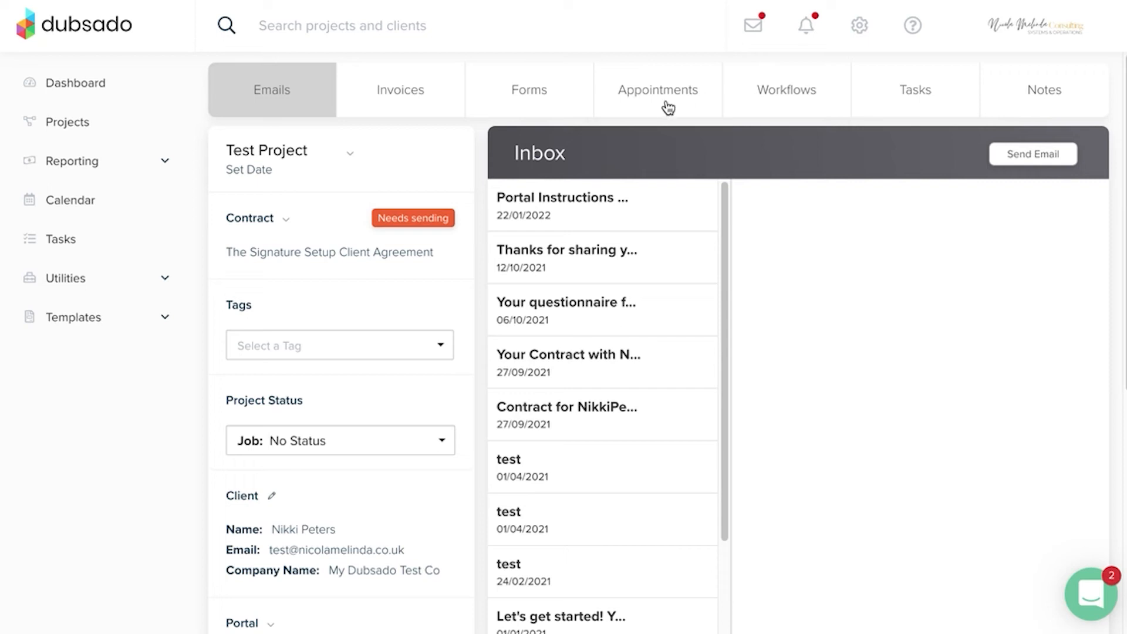
pyautogui.click(890, 99)
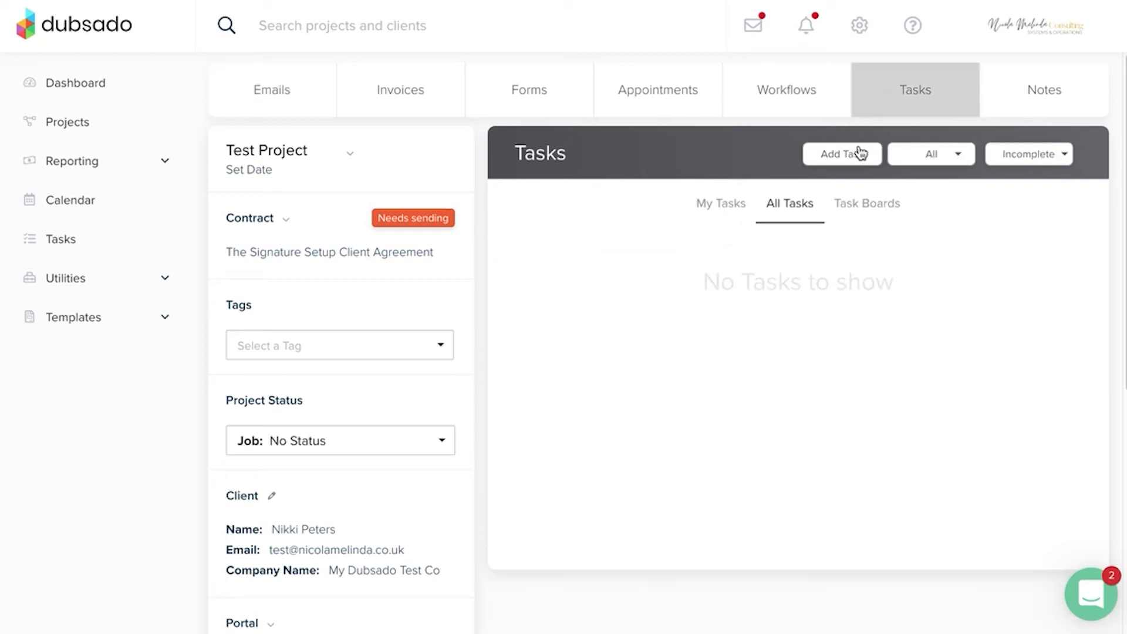
pyautogui.click(854, 212)
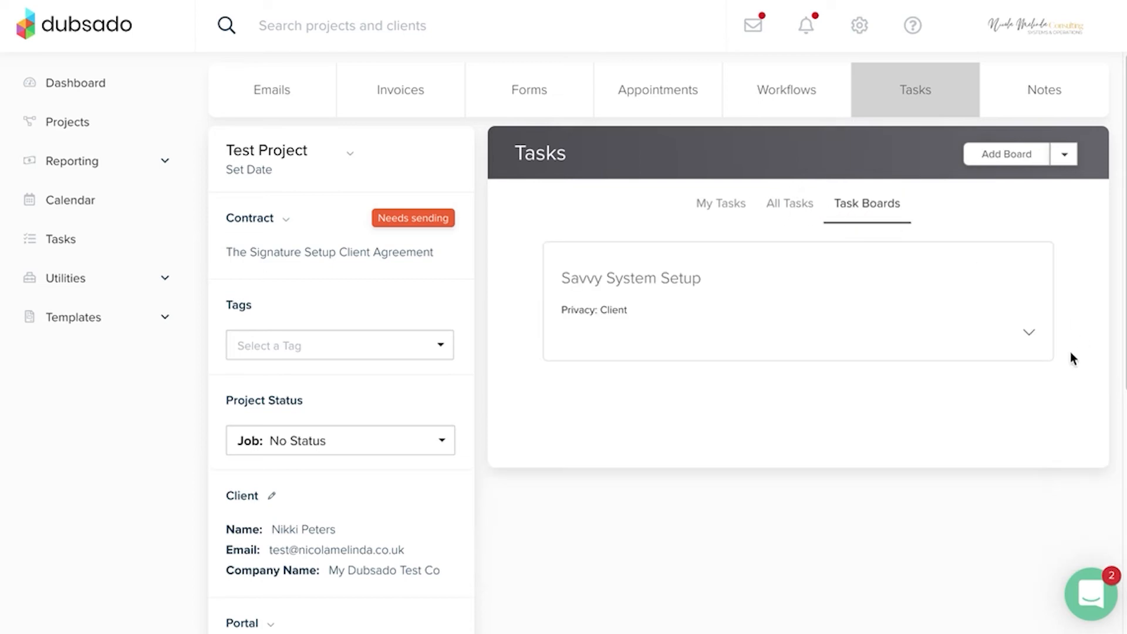
# Open the project's Savvy System Setup board and look through its columns from Onboarding to Bonus items
pyautogui.click(954, 276)
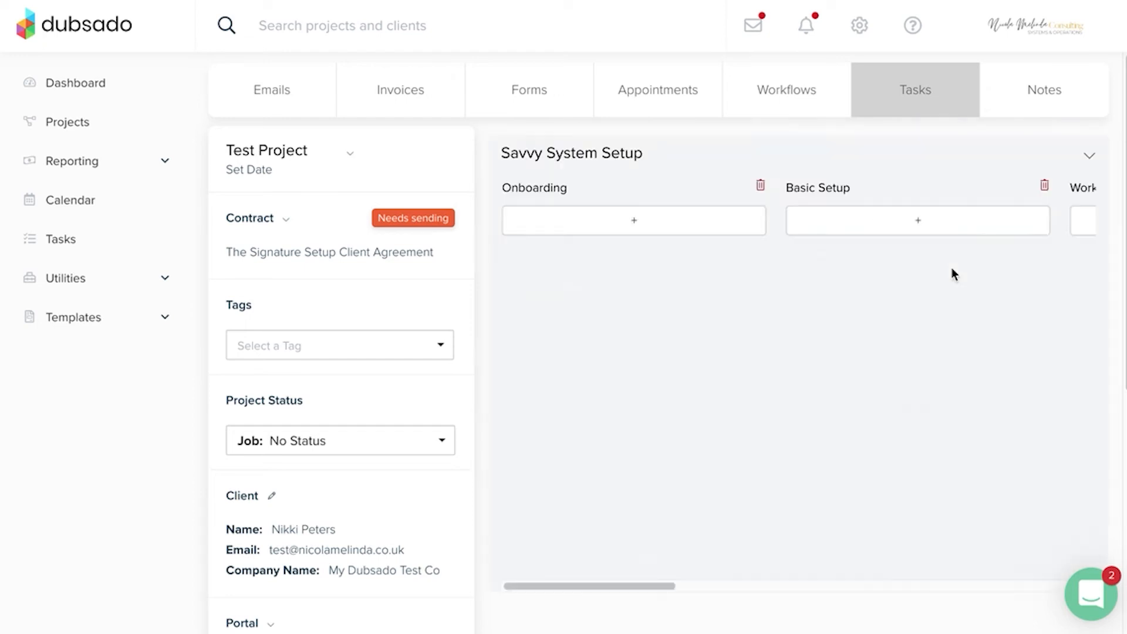
pyautogui.hscroll(10, 954, 276)
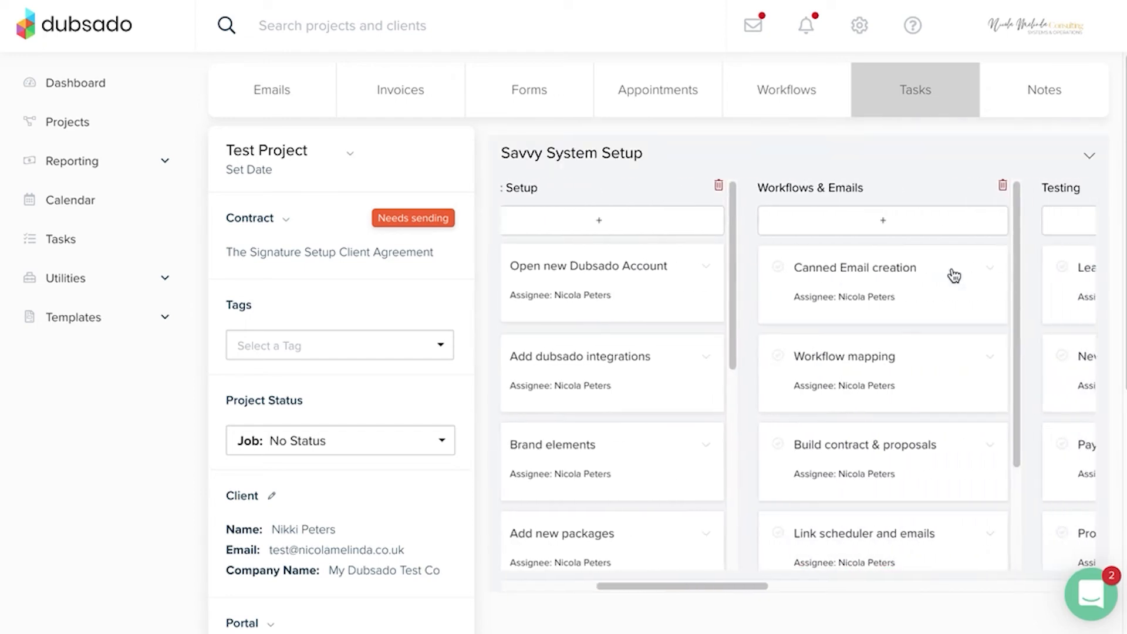
pyautogui.hscroll(10, 954, 276)
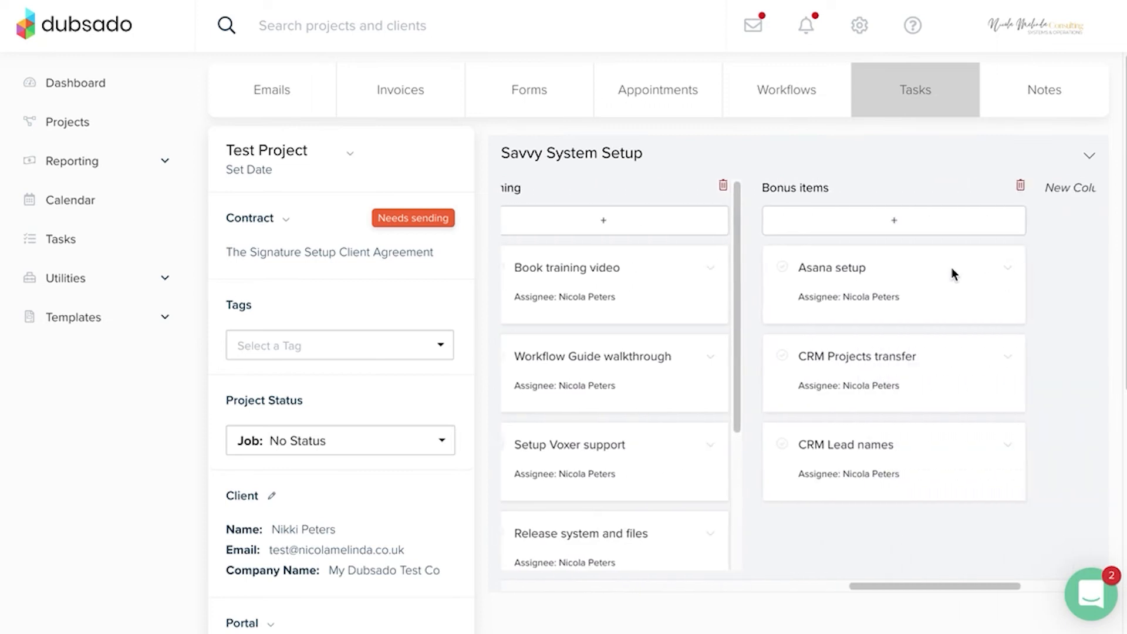
pyautogui.hscroll(-10, 954, 276)
pyautogui.hscroll(-10, 954, 274)
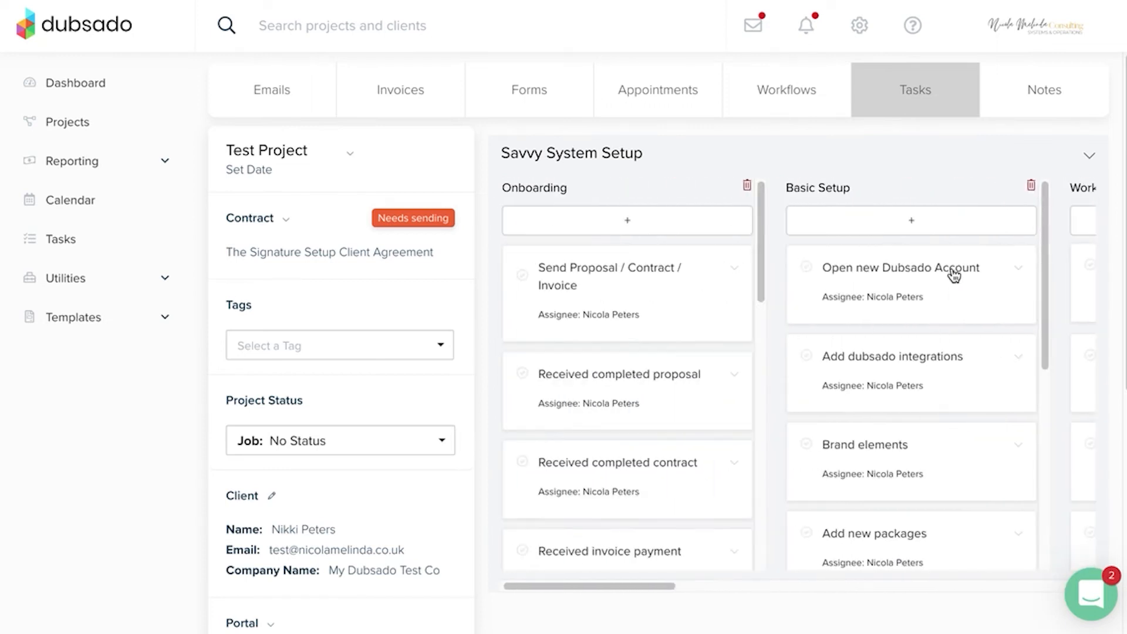
# Check the options offered for the Savvy System Setup board and the board templates that can be added to the project
pyautogui.click(1089, 156)
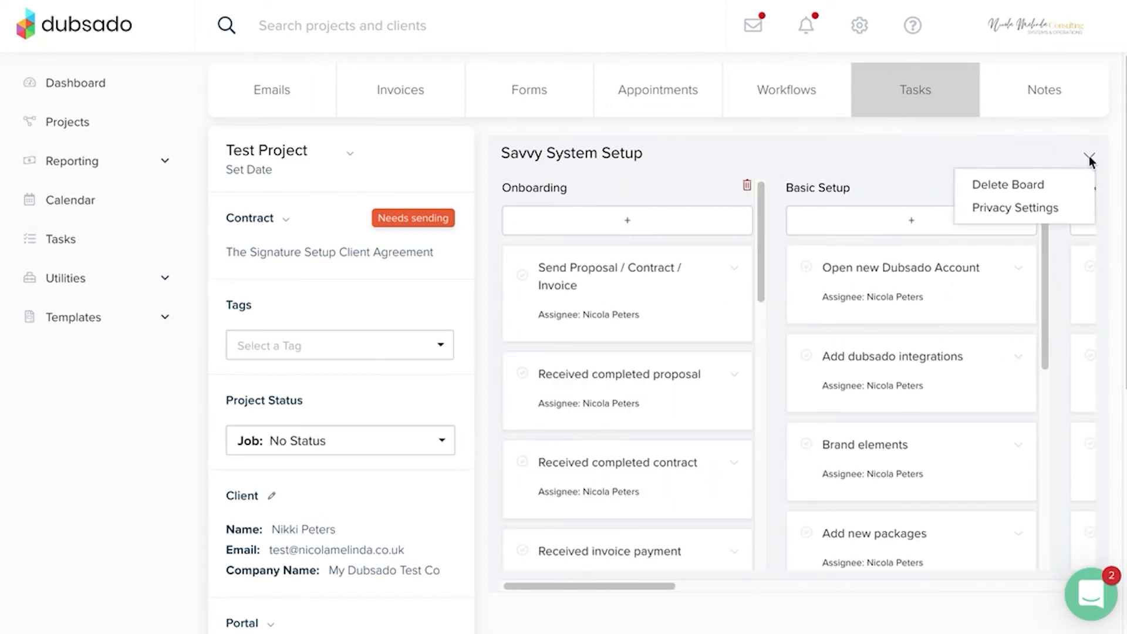
pyautogui.click(1007, 149)
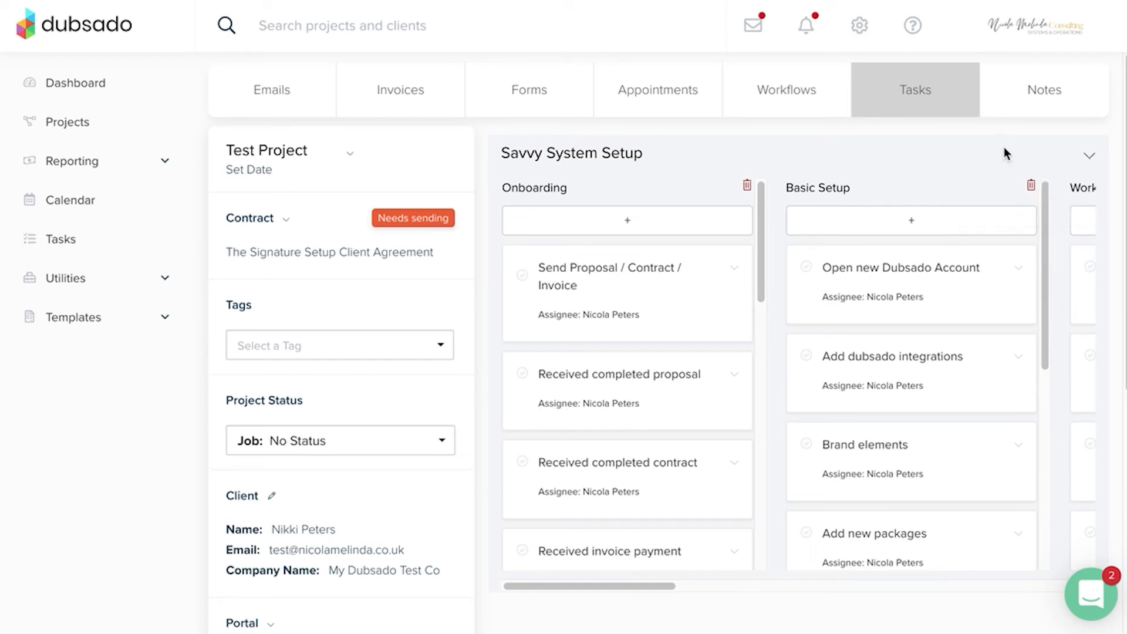
pyautogui.scroll(-5, 1005, 154)
pyautogui.scroll(5, 1005, 154)
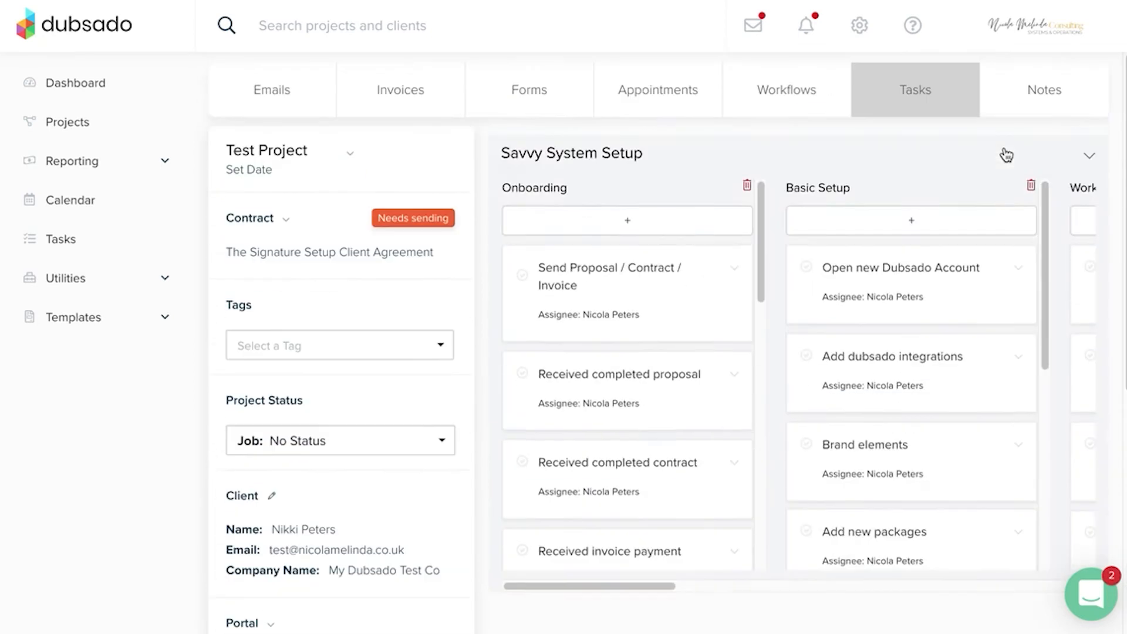
pyautogui.click(1006, 150)
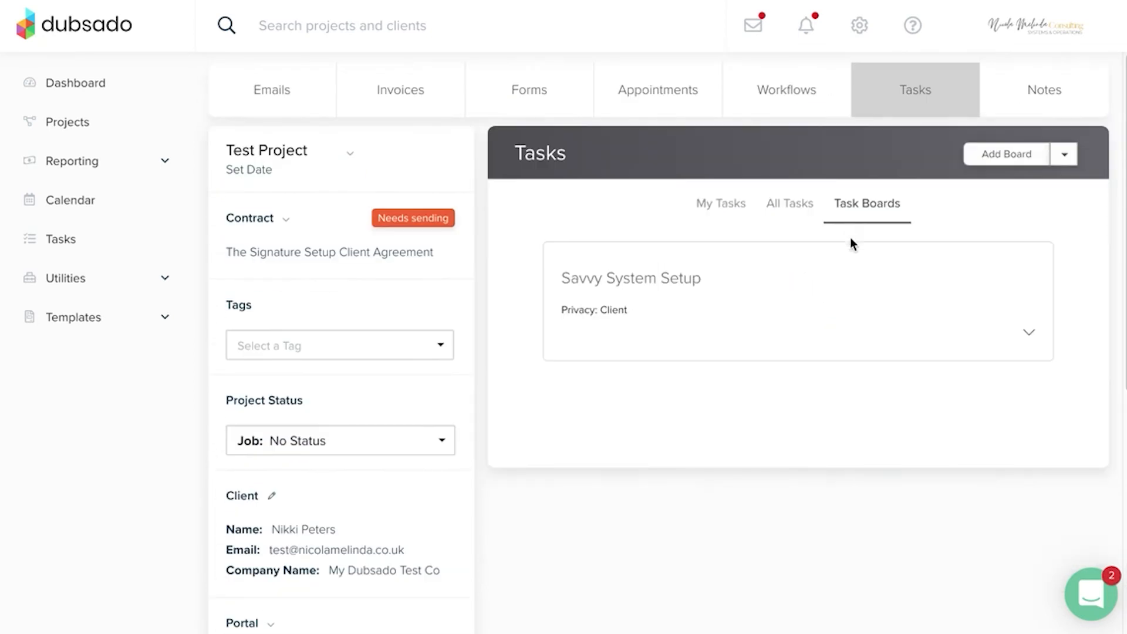
pyautogui.click(1065, 155)
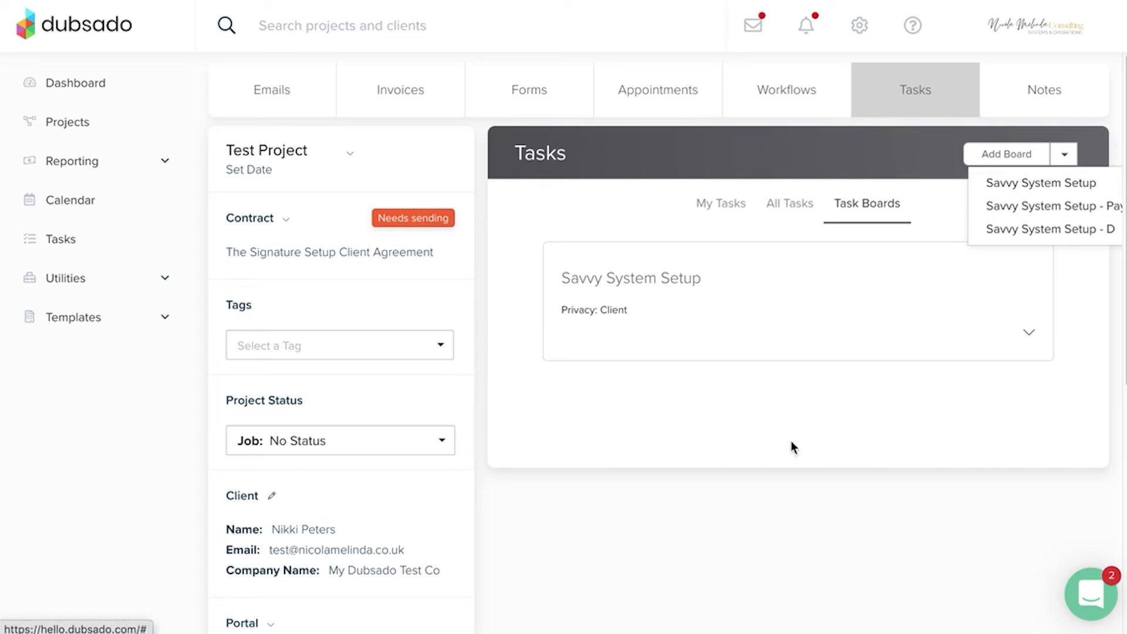
pyautogui.click(788, 463)
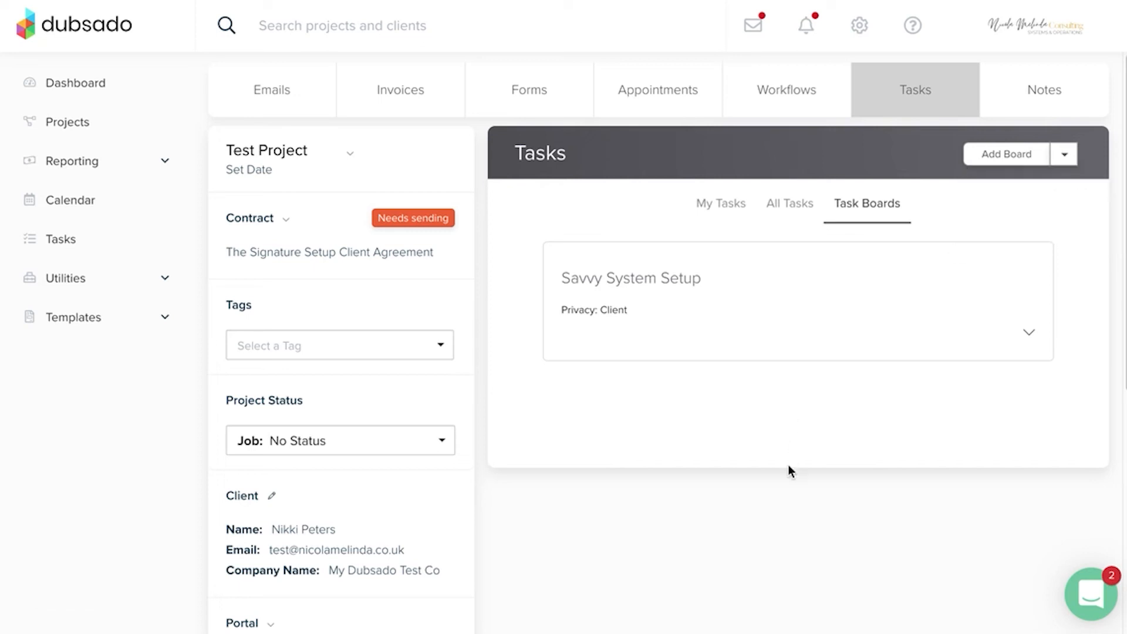
# Open the Savvy System Setup board's privacy settings, choose Client Portal and save
pyautogui.click(616, 313)
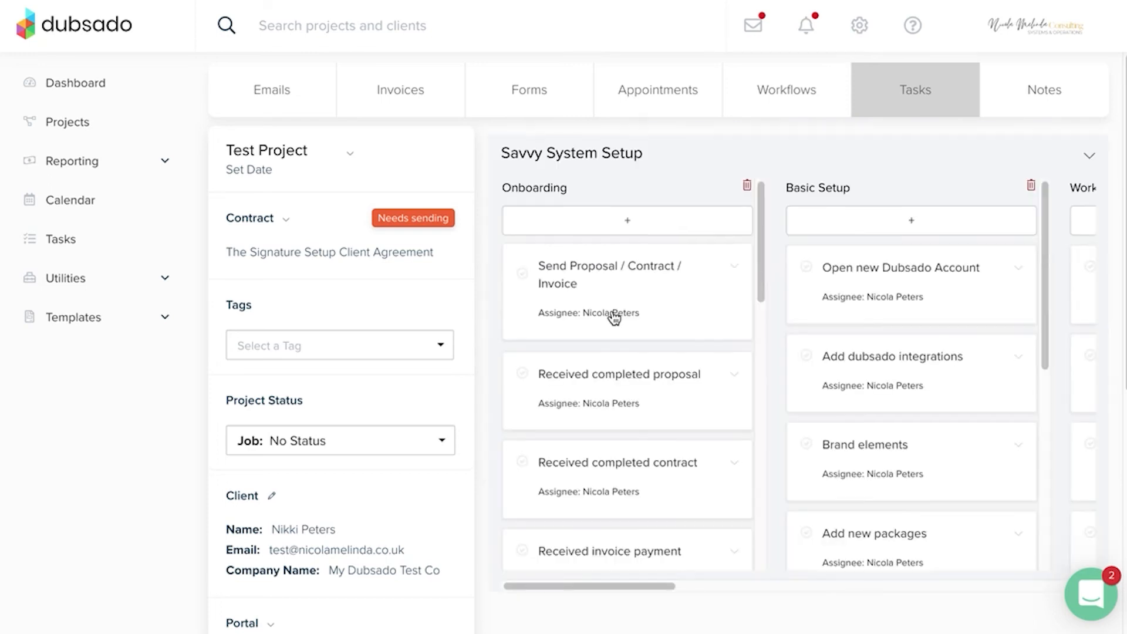
pyautogui.click(1088, 156)
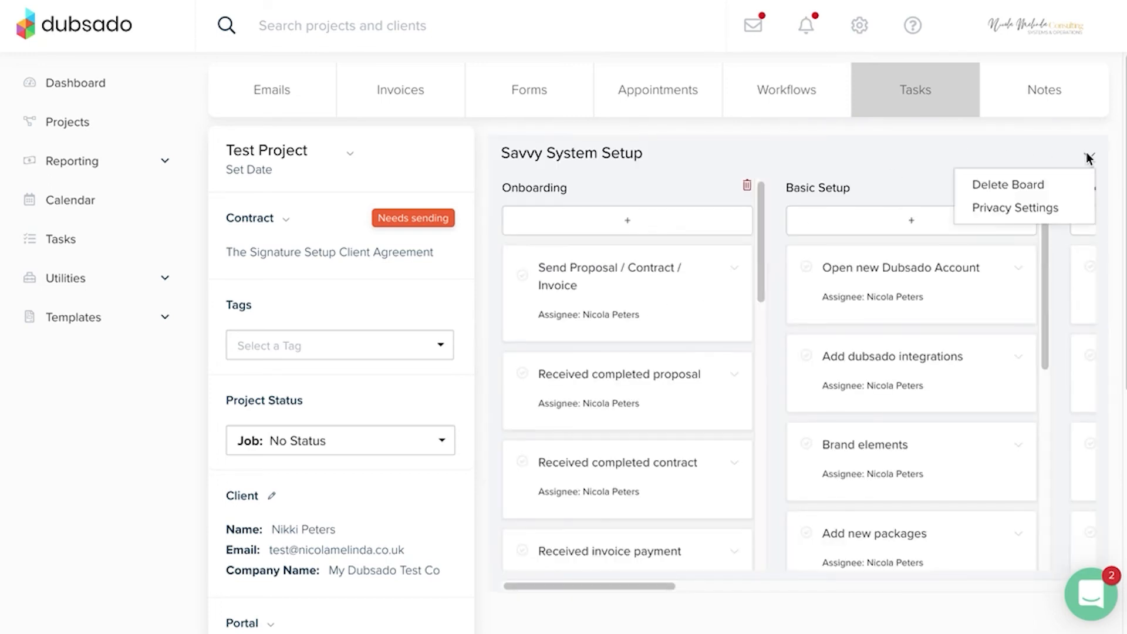
pyautogui.click(1032, 208)
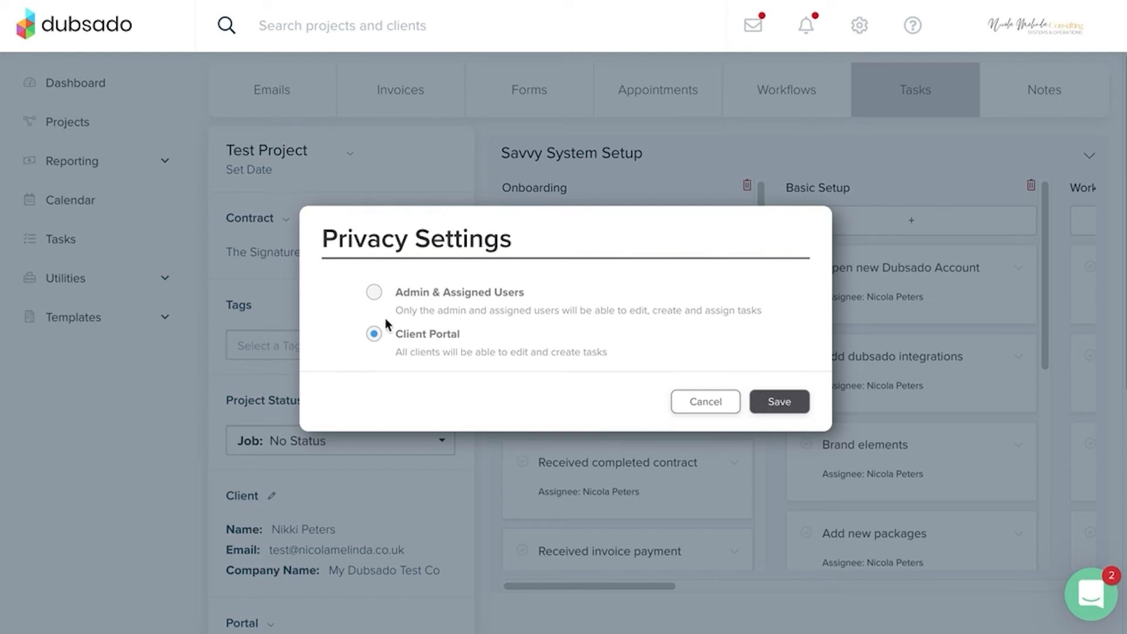
pyautogui.click(373, 296)
pyautogui.click(376, 335)
pyautogui.click(783, 406)
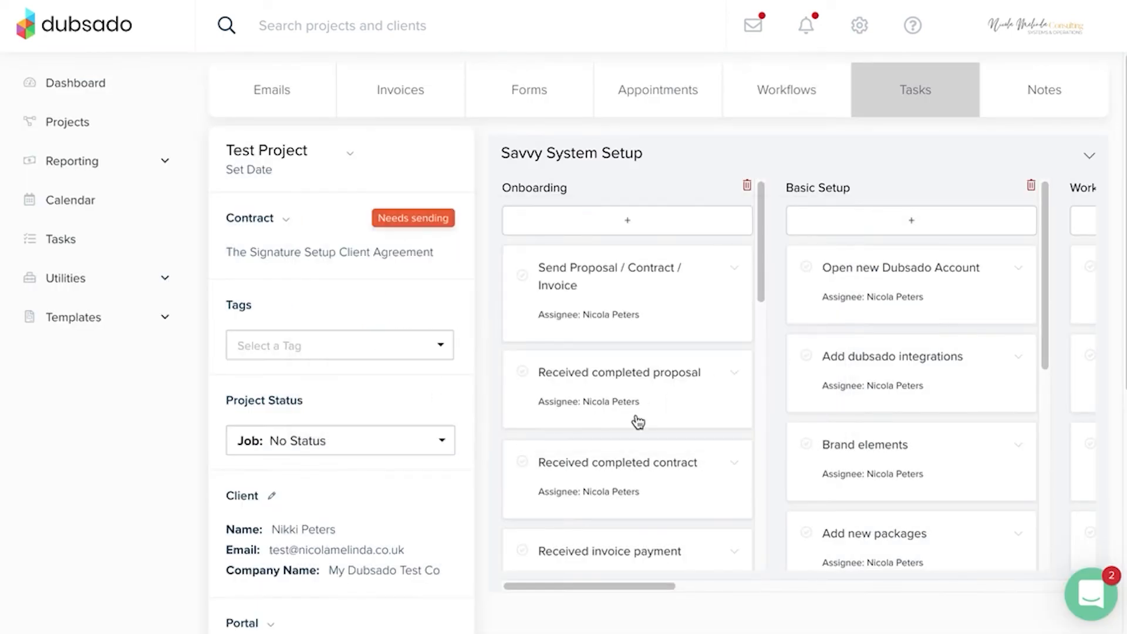
# Look over the board's columns and open the client portal view of the Test Project
pyautogui.hscroll(10, 637, 418)
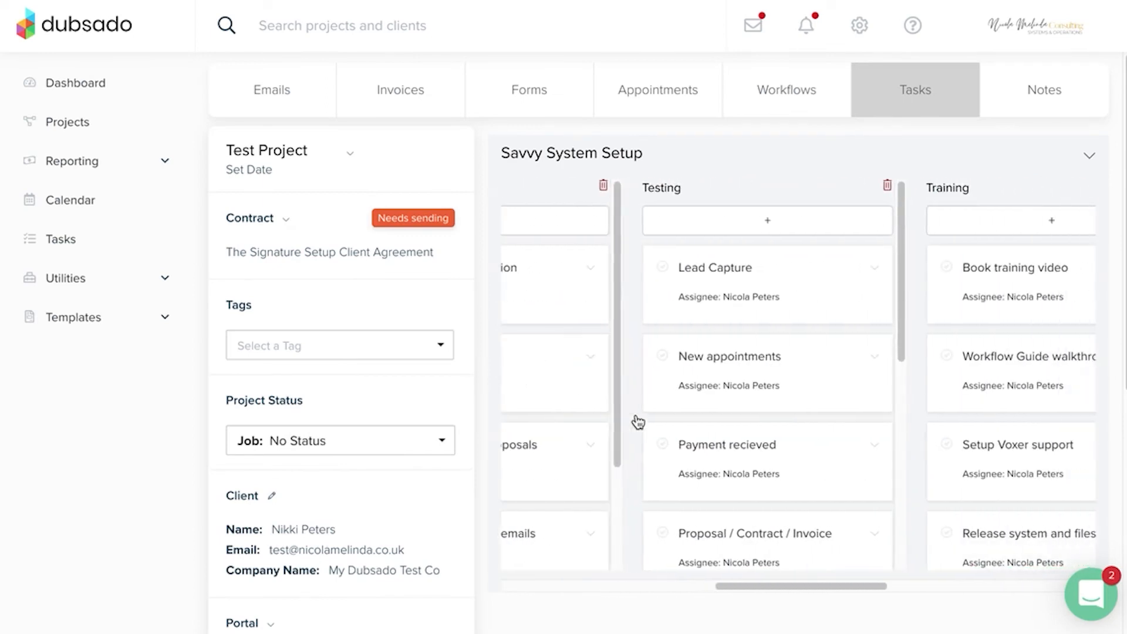
pyautogui.hscroll(5, 636, 419)
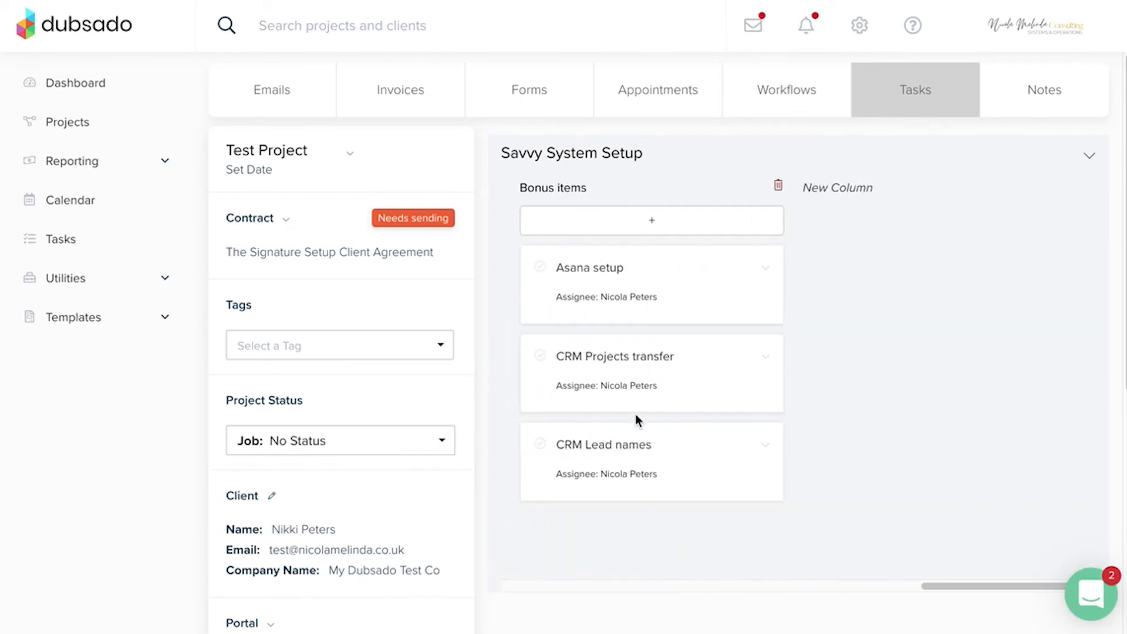
pyautogui.hscroll(-12, 637, 418)
pyautogui.hscroll(-6, 637, 418)
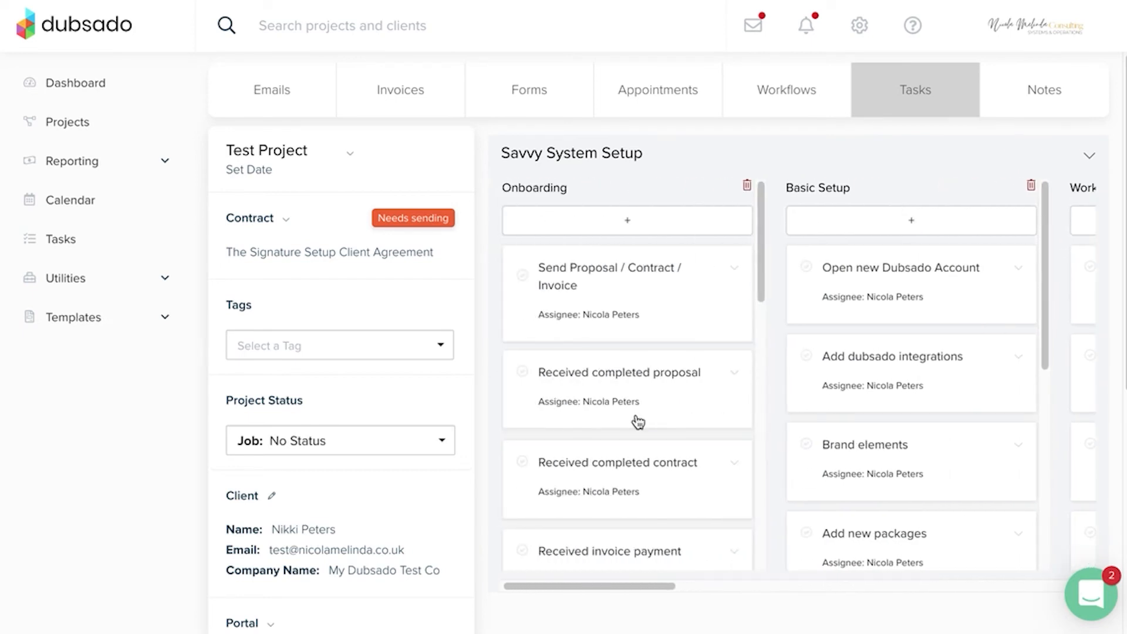
pyautogui.scroll(-4, 637, 421)
pyautogui.scroll(4, 636, 423)
pyautogui.scroll(-5, 315, 448)
pyautogui.click(270, 336)
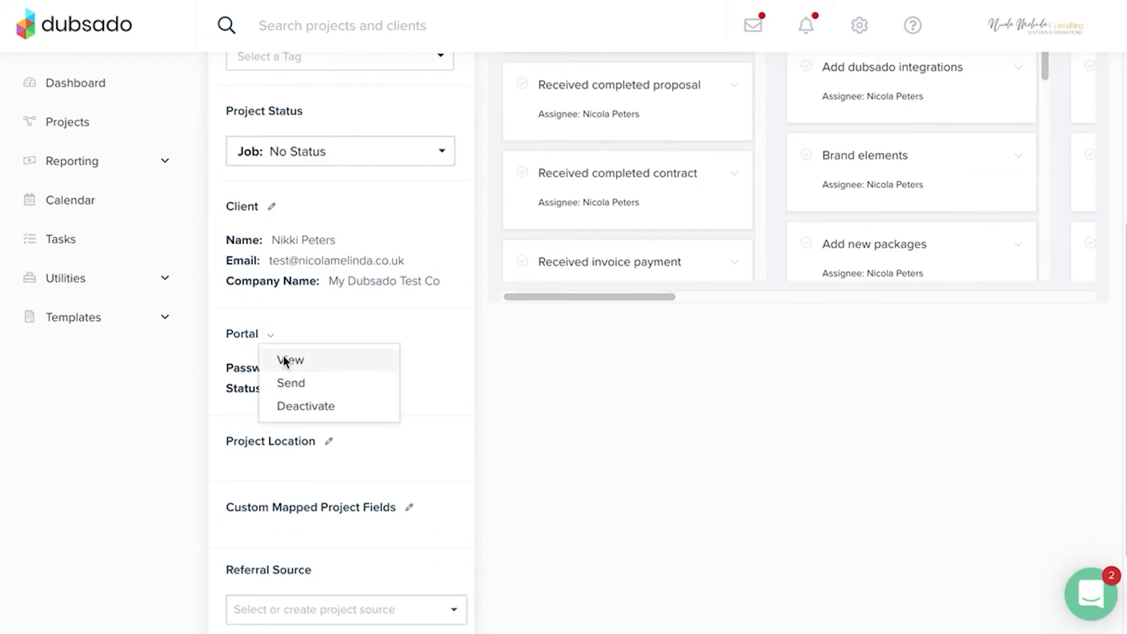
pyautogui.click(283, 359)
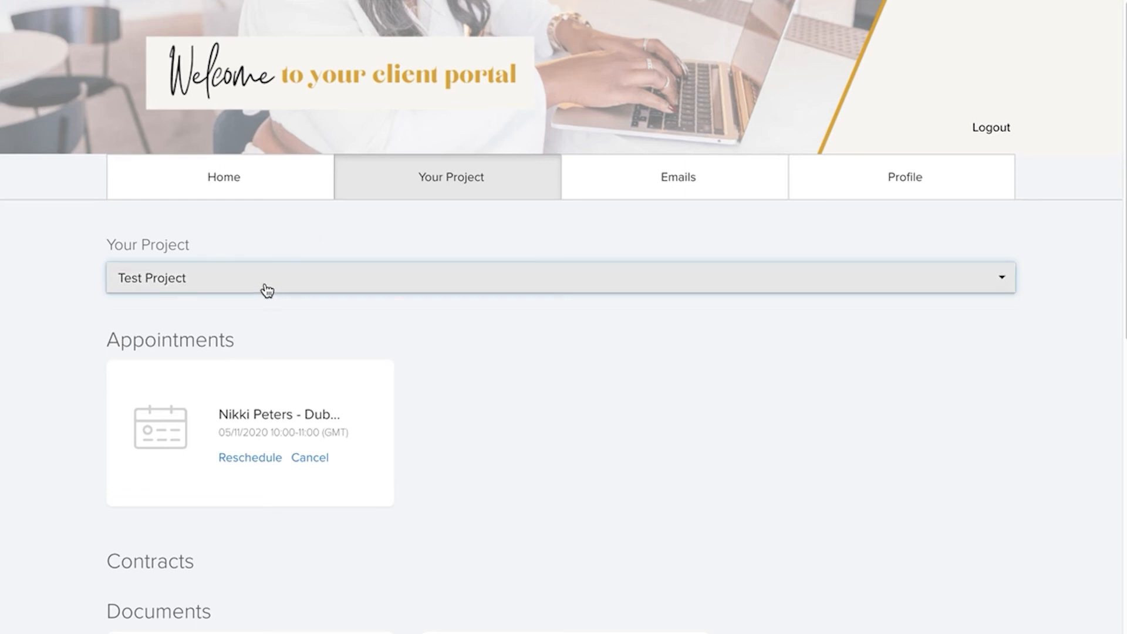
# Open the Savvy System Setup board from the client portal's Boards section and look through its columns
pyautogui.scroll(-9, 267, 290)
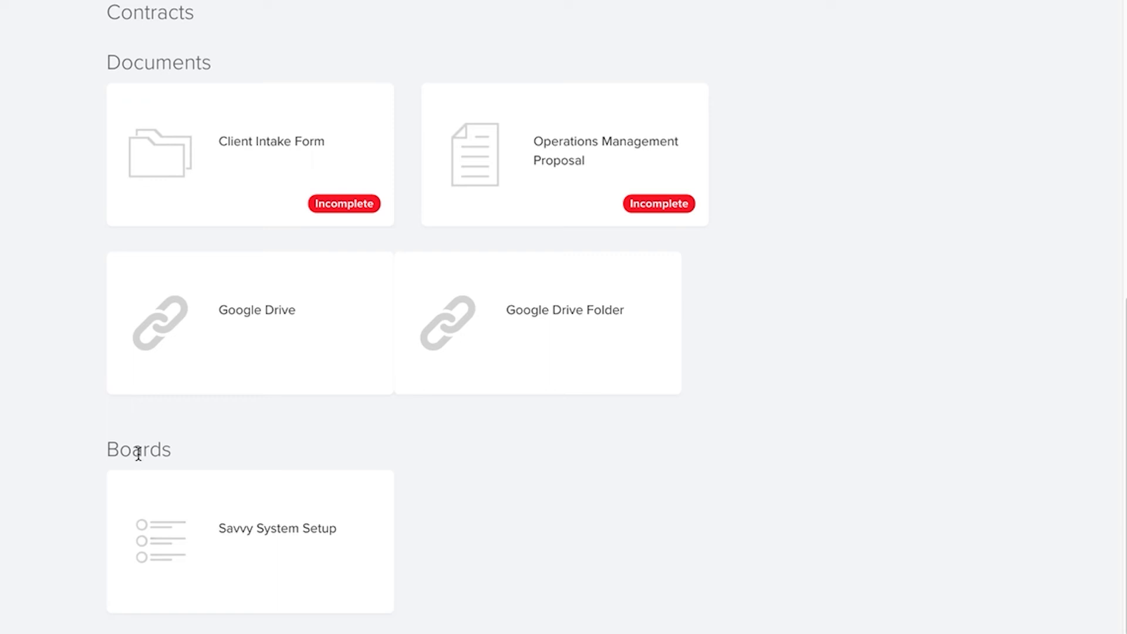
pyautogui.click(248, 538)
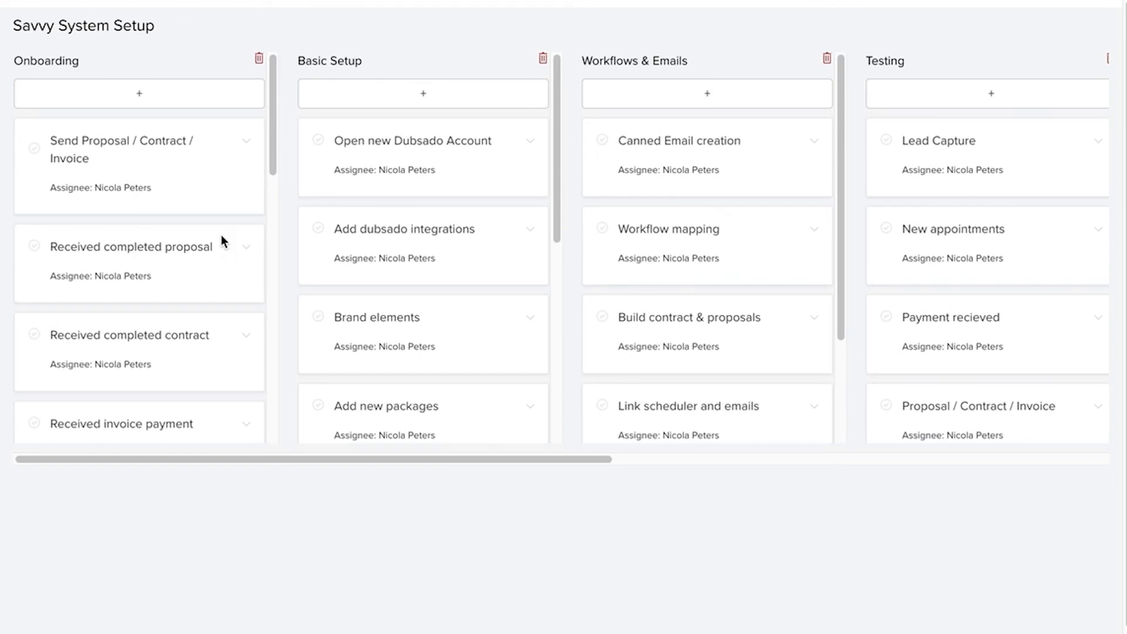
pyautogui.hscroll(15, 222, 236)
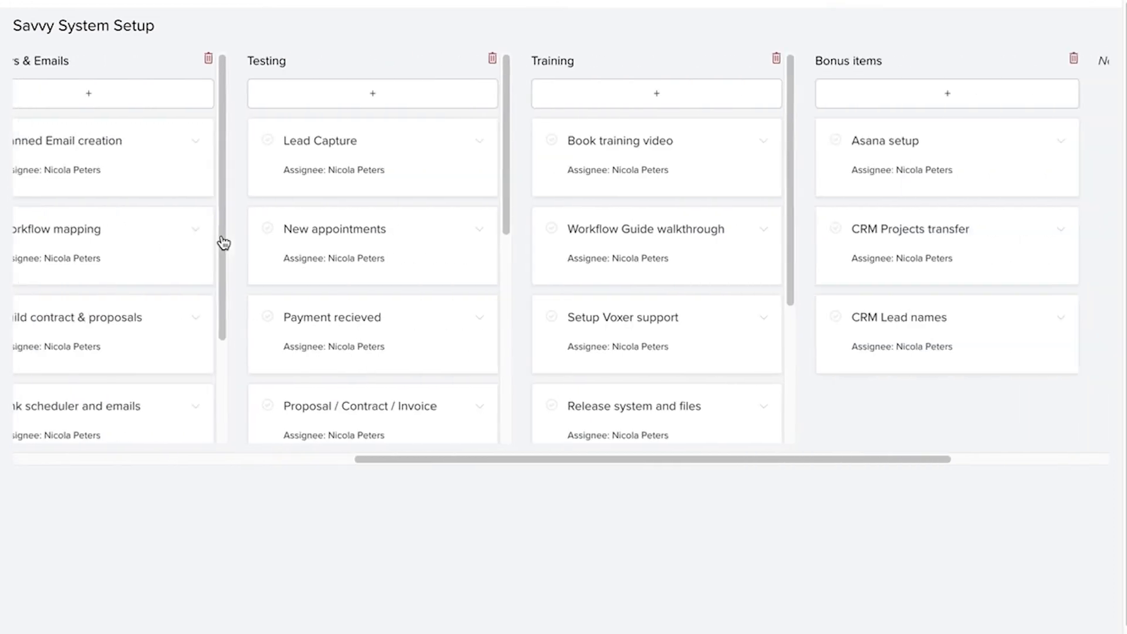
pyautogui.hscroll(-13, 223, 242)
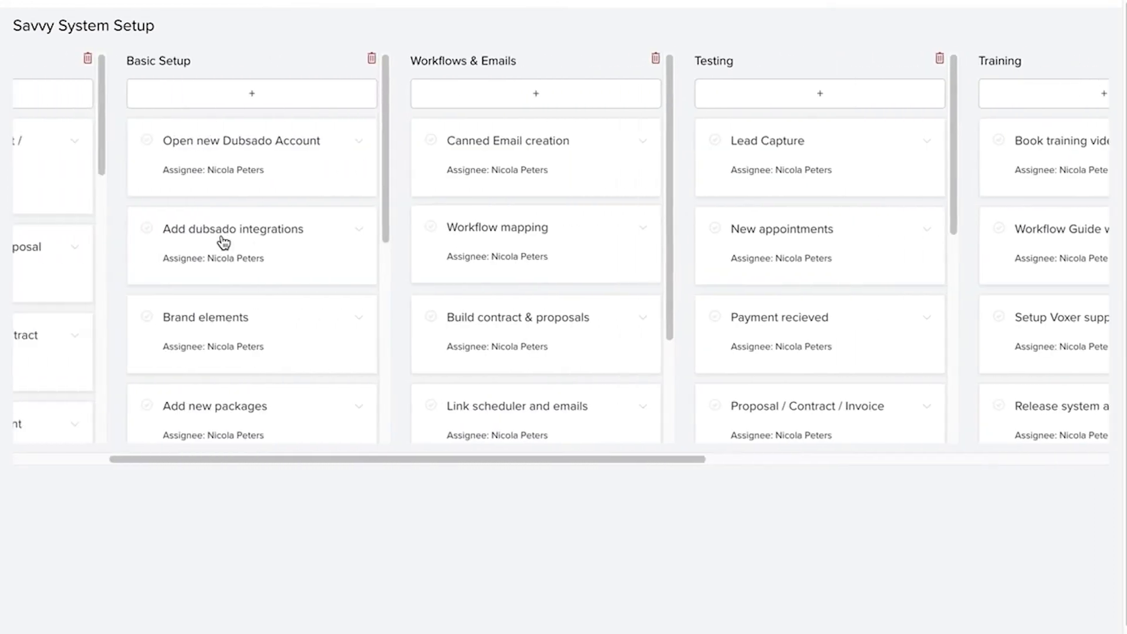
pyautogui.hscroll(-2, 223, 240)
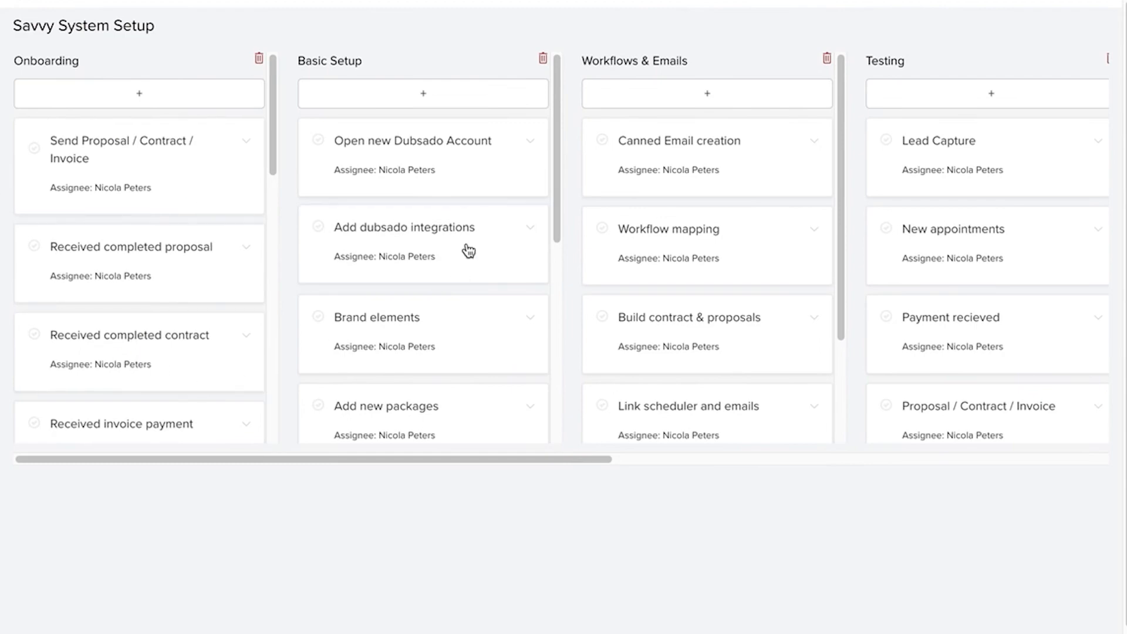
# Inspect the due date and comment fields of the "Add dubsado integrations" task and close it without saving
pyautogui.click(465, 221)
pyautogui.click(511, 258)
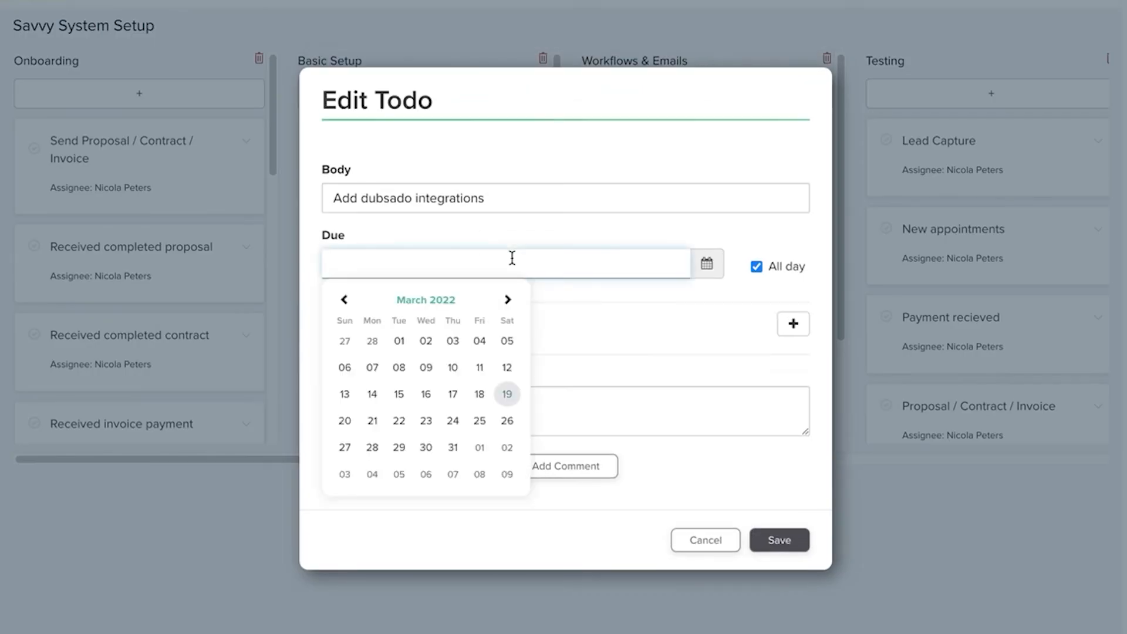
pyautogui.click(675, 307)
pyautogui.click(504, 418)
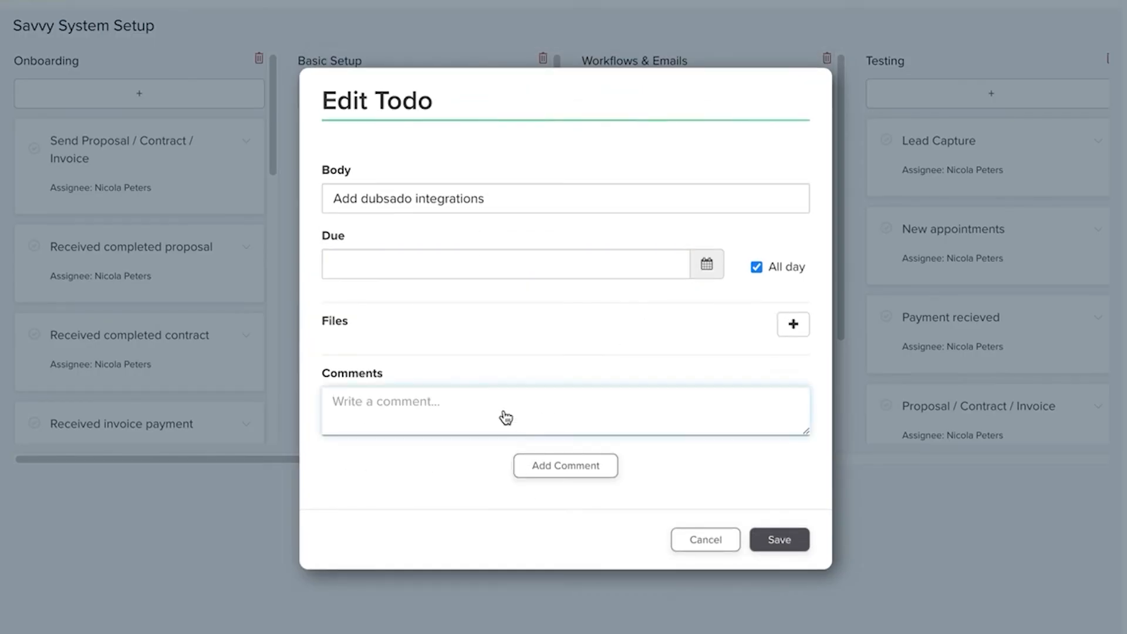
pyautogui.click(701, 540)
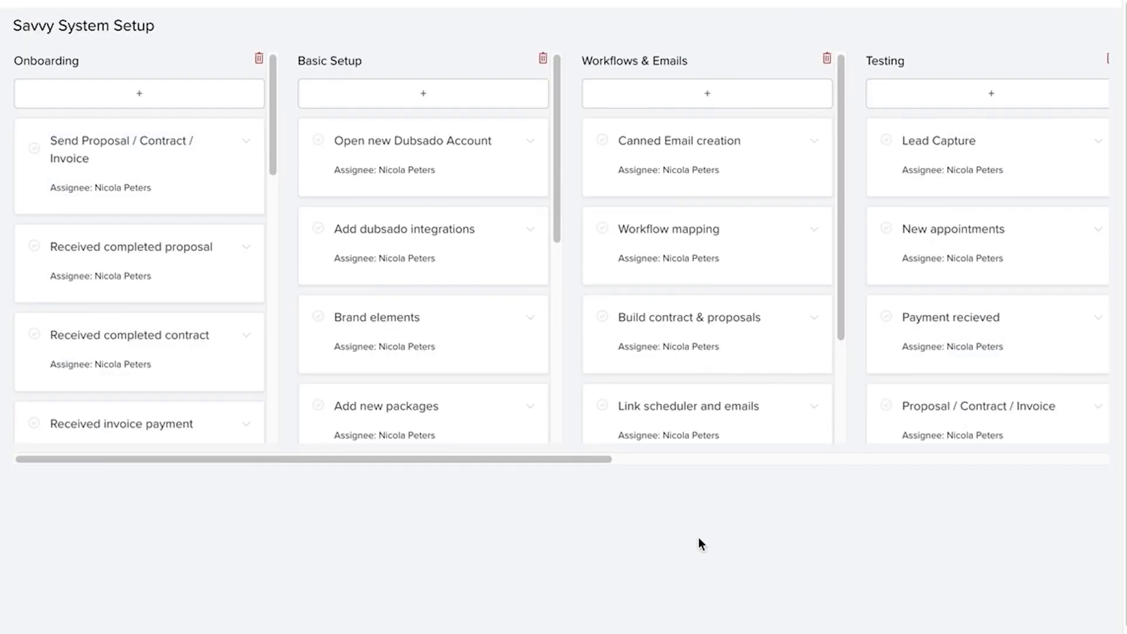
# View the portal board's columns once more and return to the project's documents and boards overview
pyautogui.hscroll(10, 707, 249)
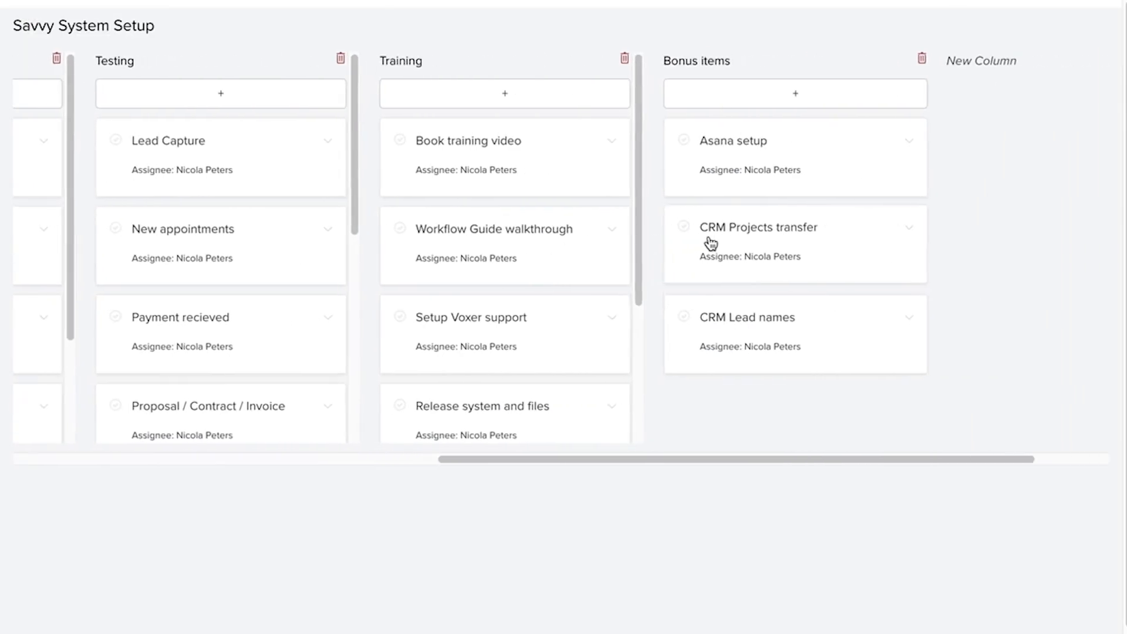
pyautogui.hscroll(-10, 711, 243)
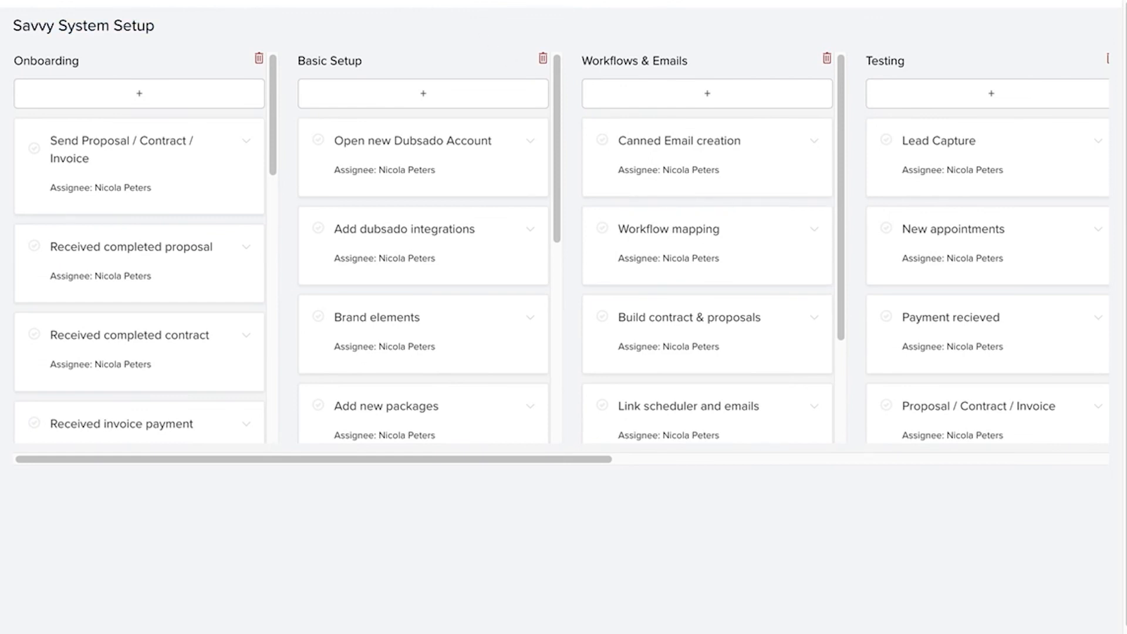
pyautogui.hotkey('alt', 'Left')
pyautogui.scroll(9, 223, 508)
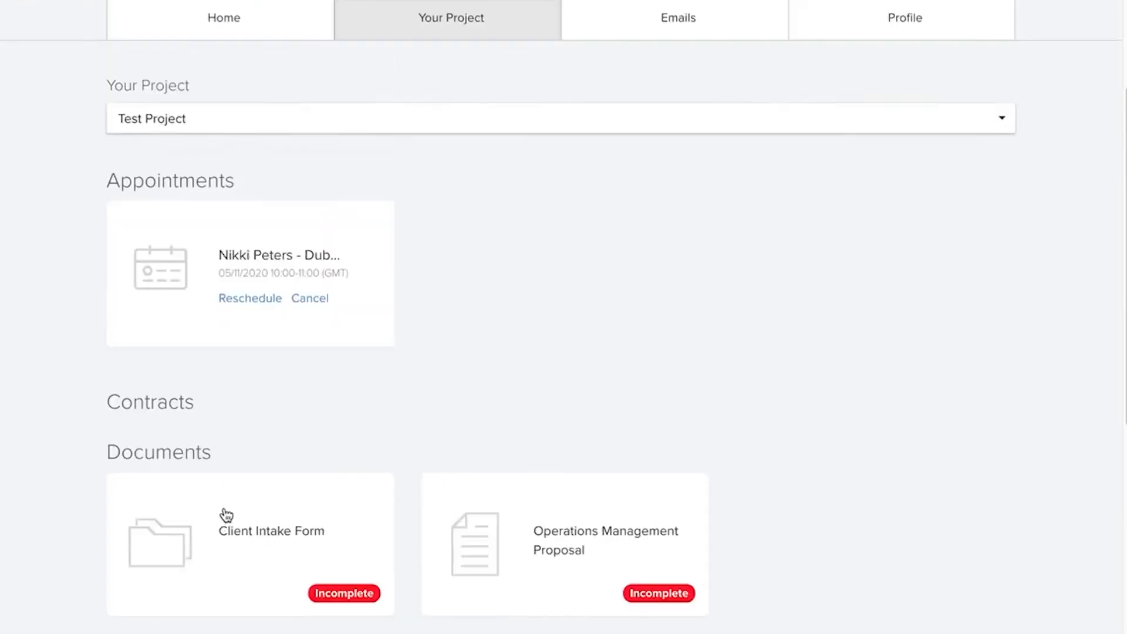
pyautogui.scroll(-5, 224, 508)
pyautogui.scroll(-4, 224, 514)
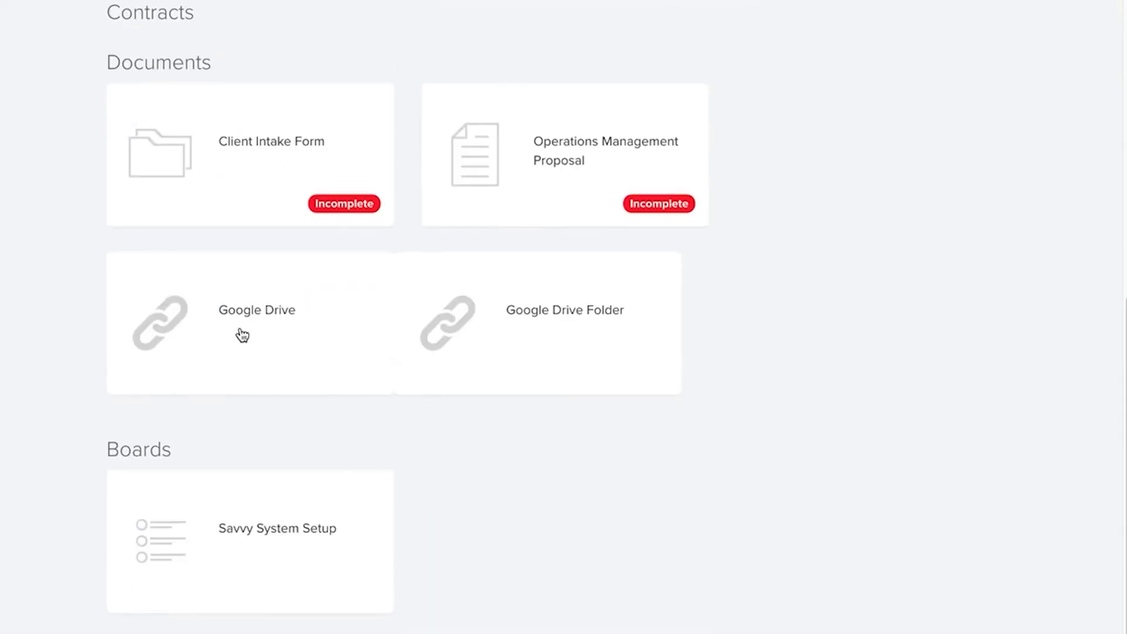